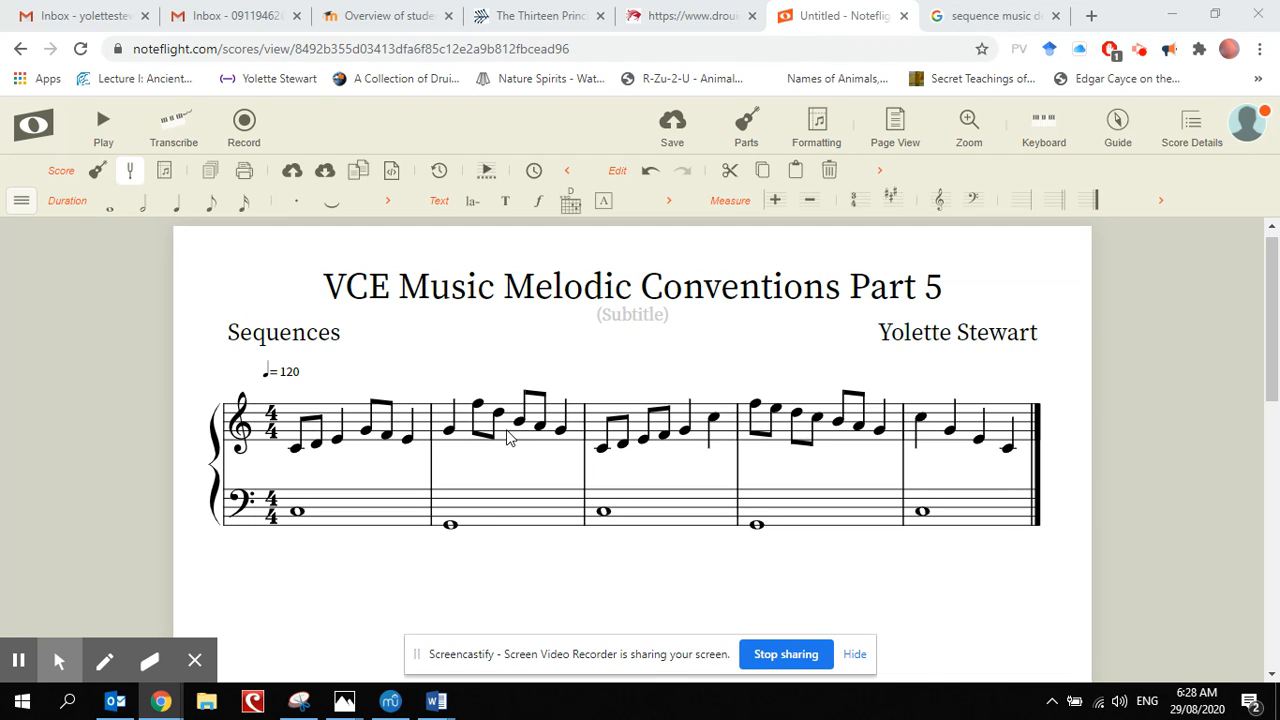
Step: Clear all notes from measure 2 in both the treble and bass staves
click(510, 432)
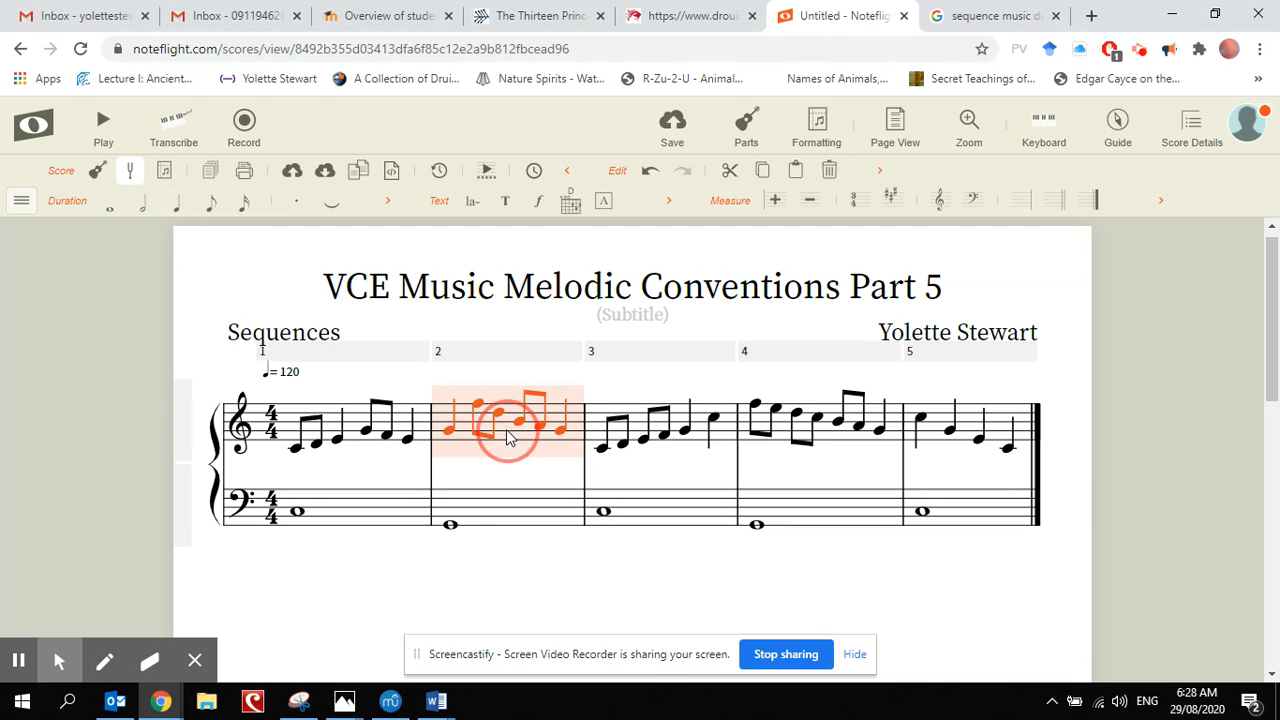
shift+click(526, 515)
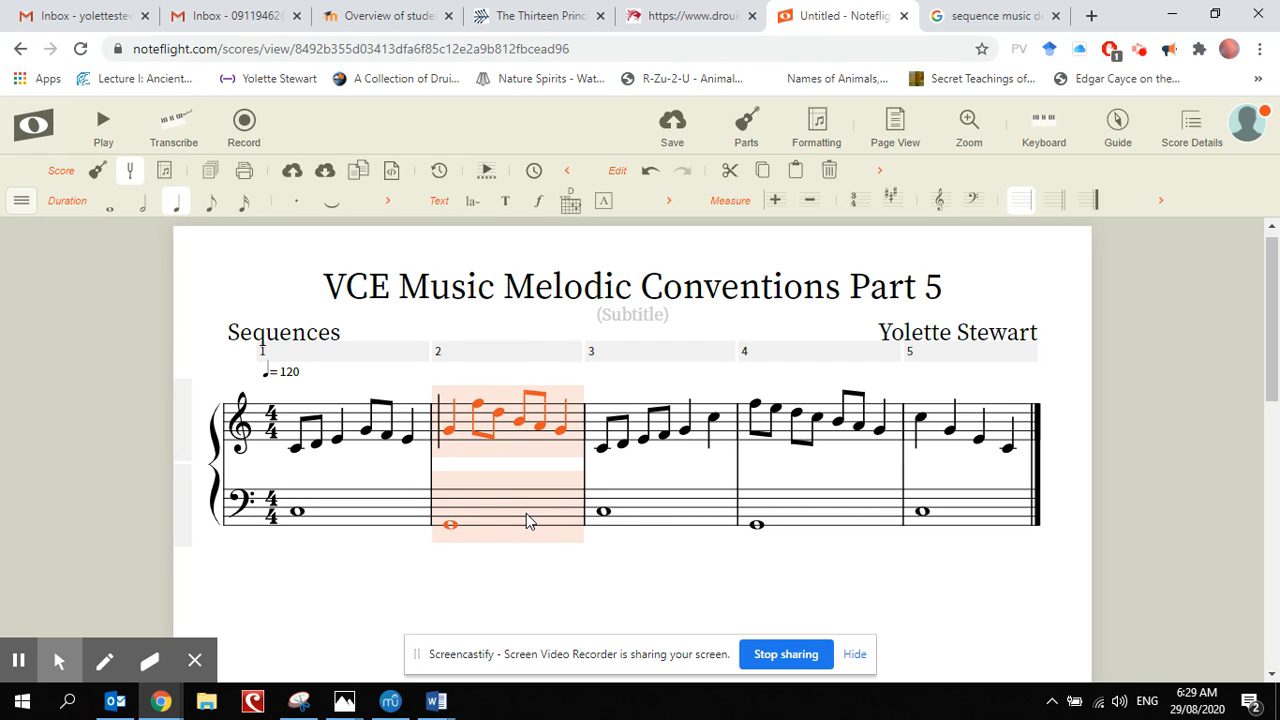
key(Delete)
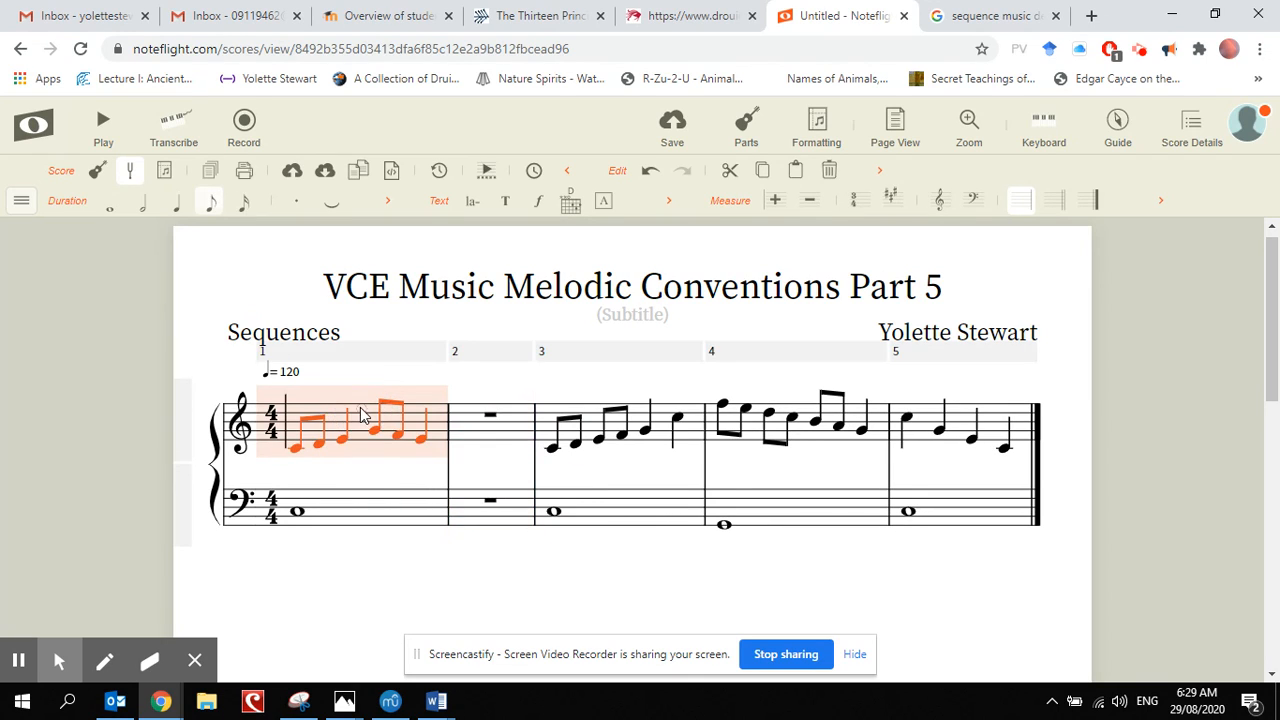
Step: Try to paste a copy of measure 1 from both staves into the treble staff of measure 2
click(364, 415)
shift+click(387, 500)
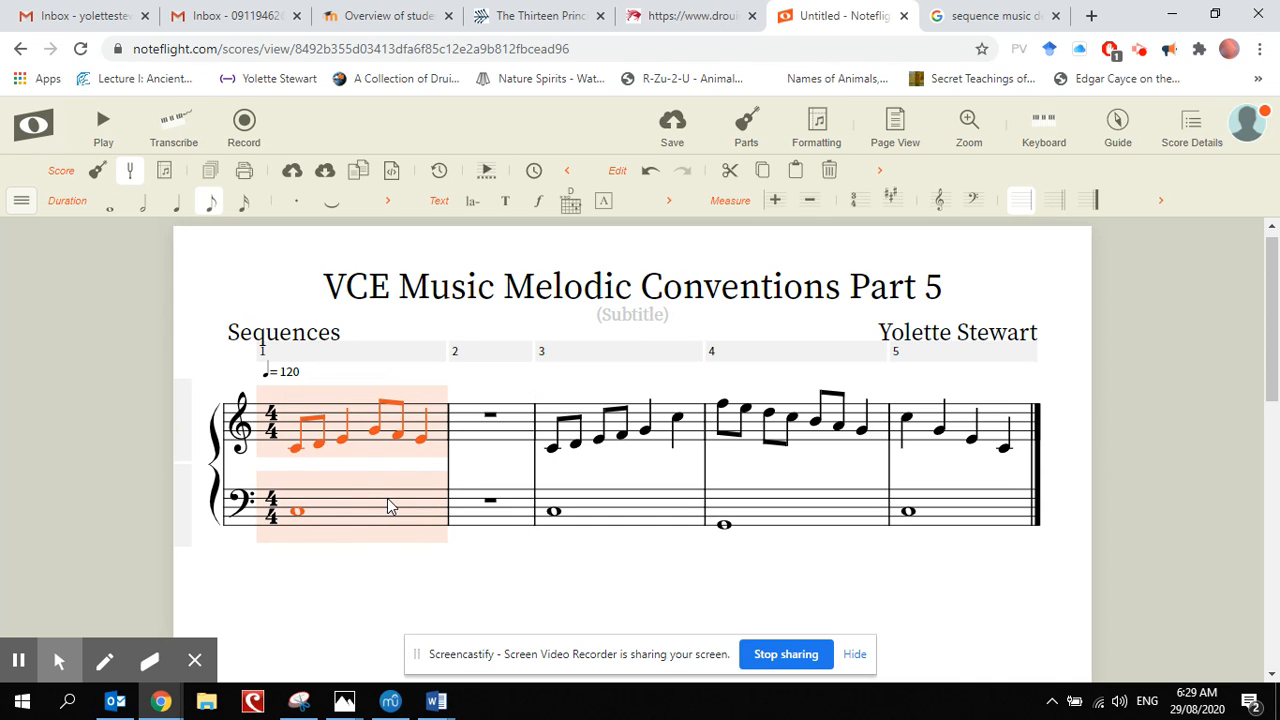
click(472, 424)
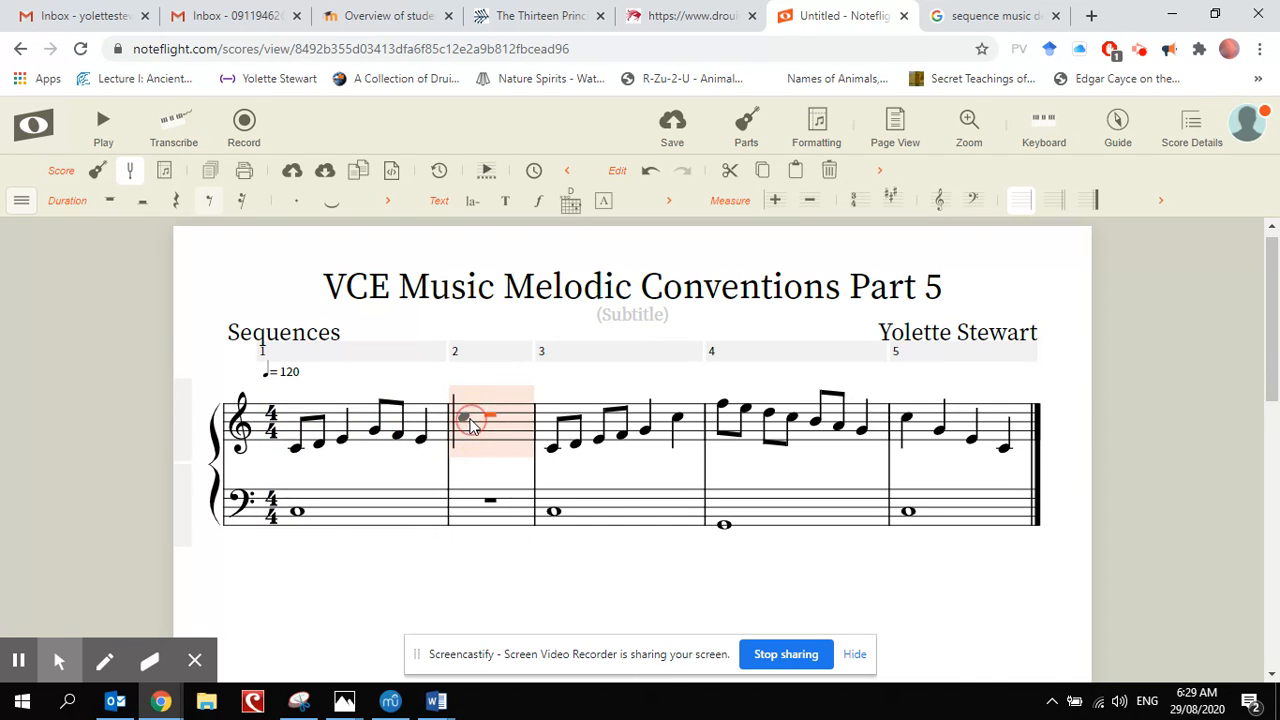
key(ctrl+v)
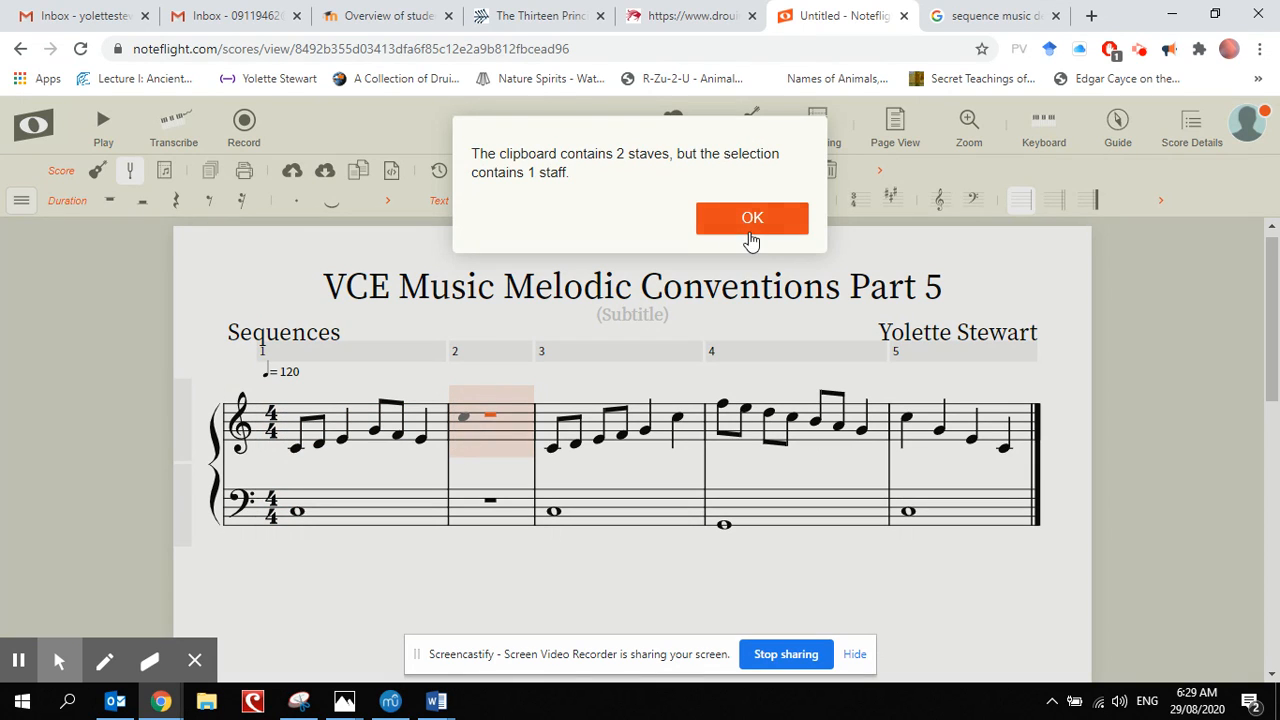
click(752, 220)
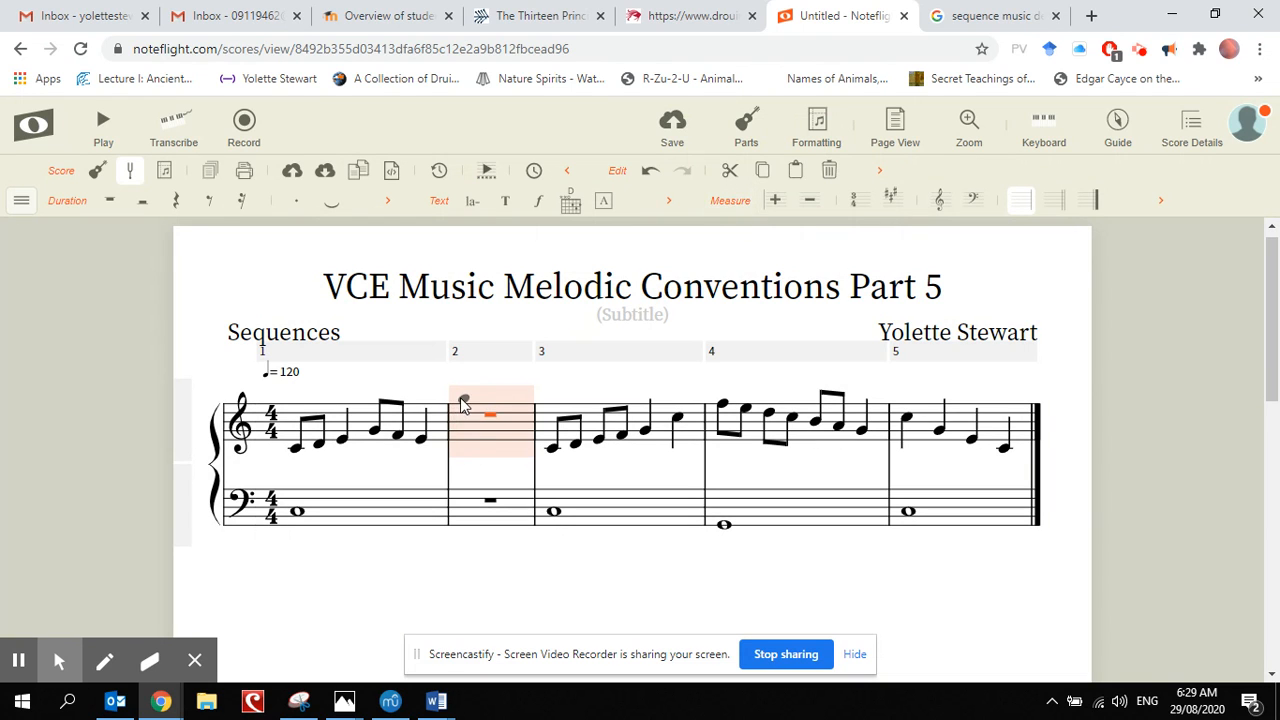
Step: Copy measure 1 from both staves and paste it into both staves of measure 2
click(368, 420)
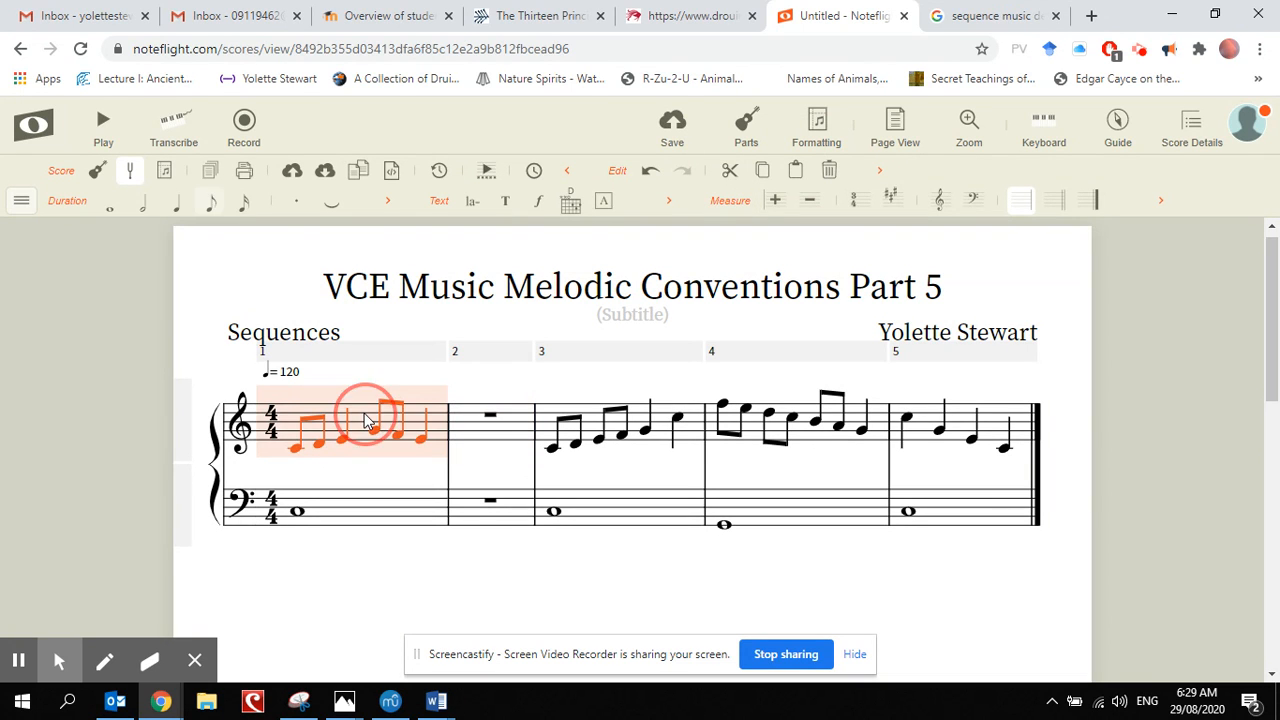
shift+click(370, 504)
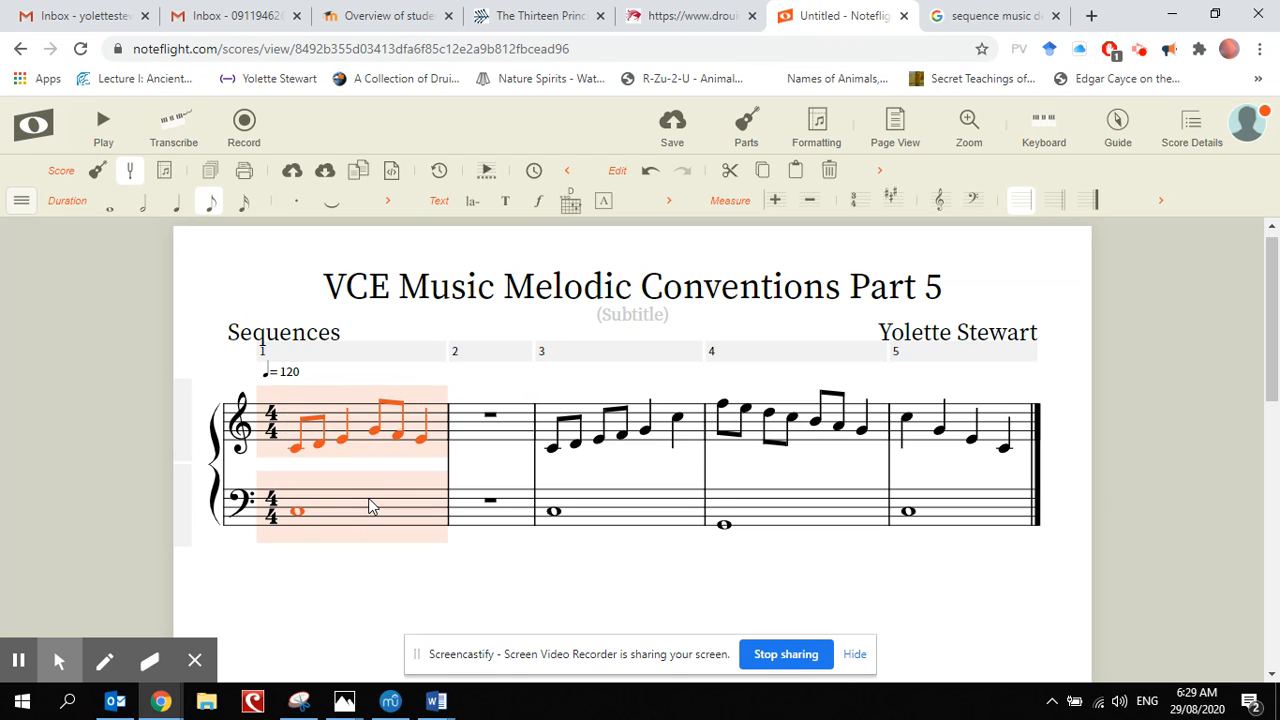
click(460, 438)
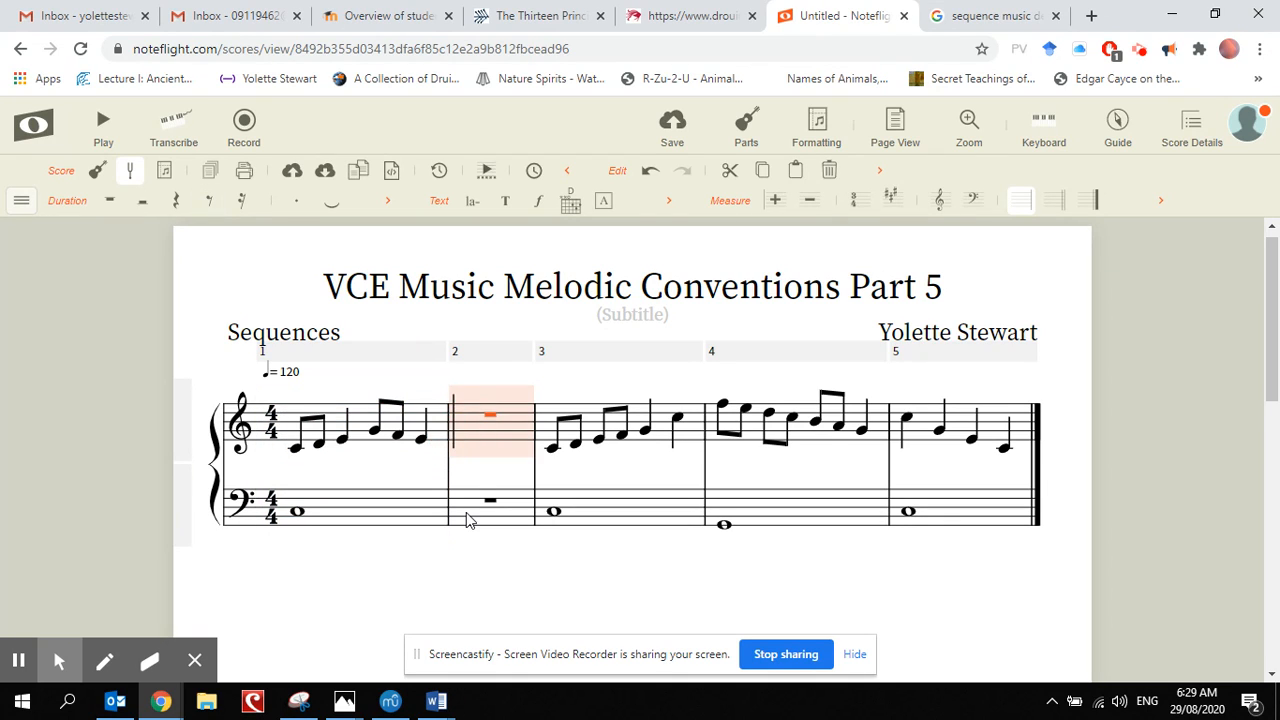
shift+click(466, 513)
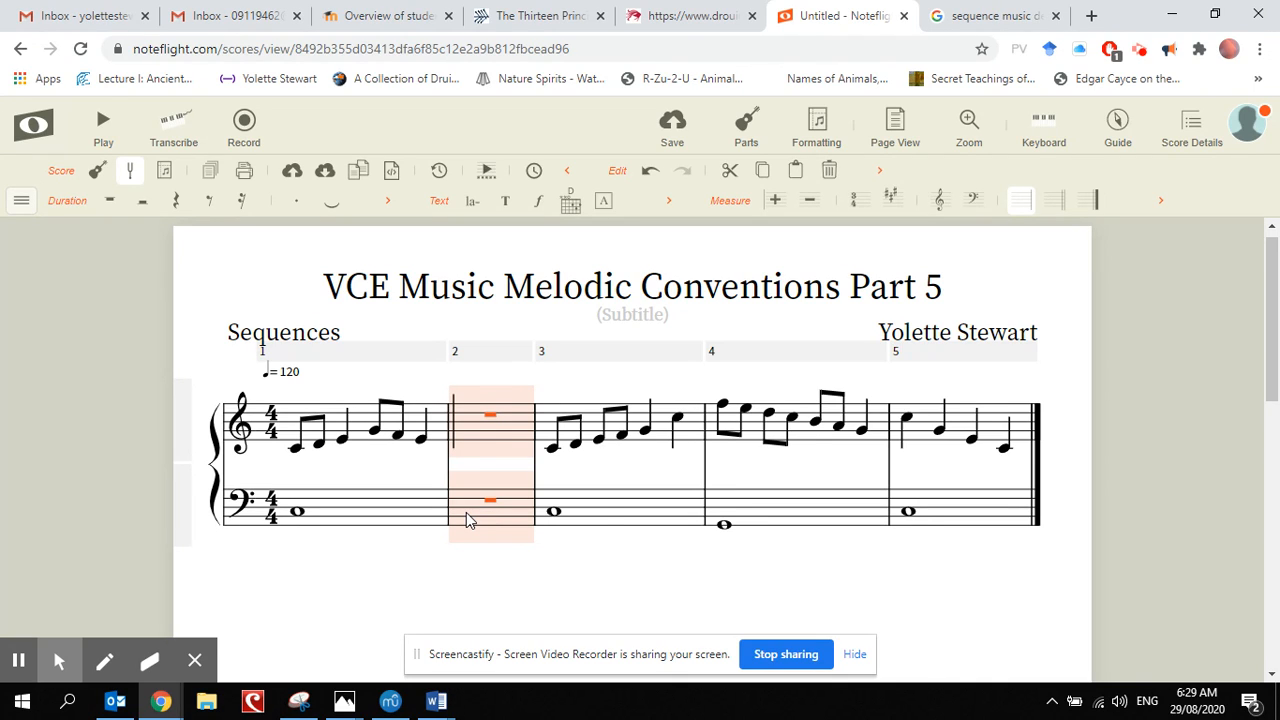
key(ctrl+v)
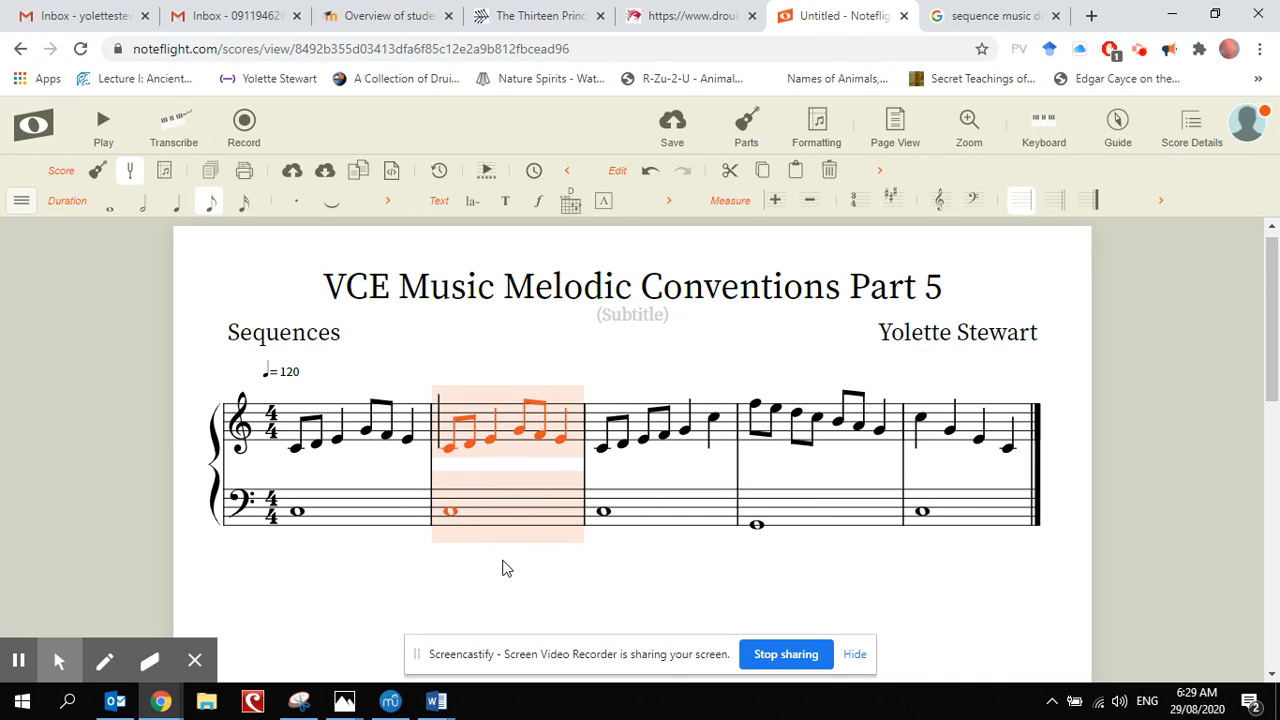
click(466, 586)
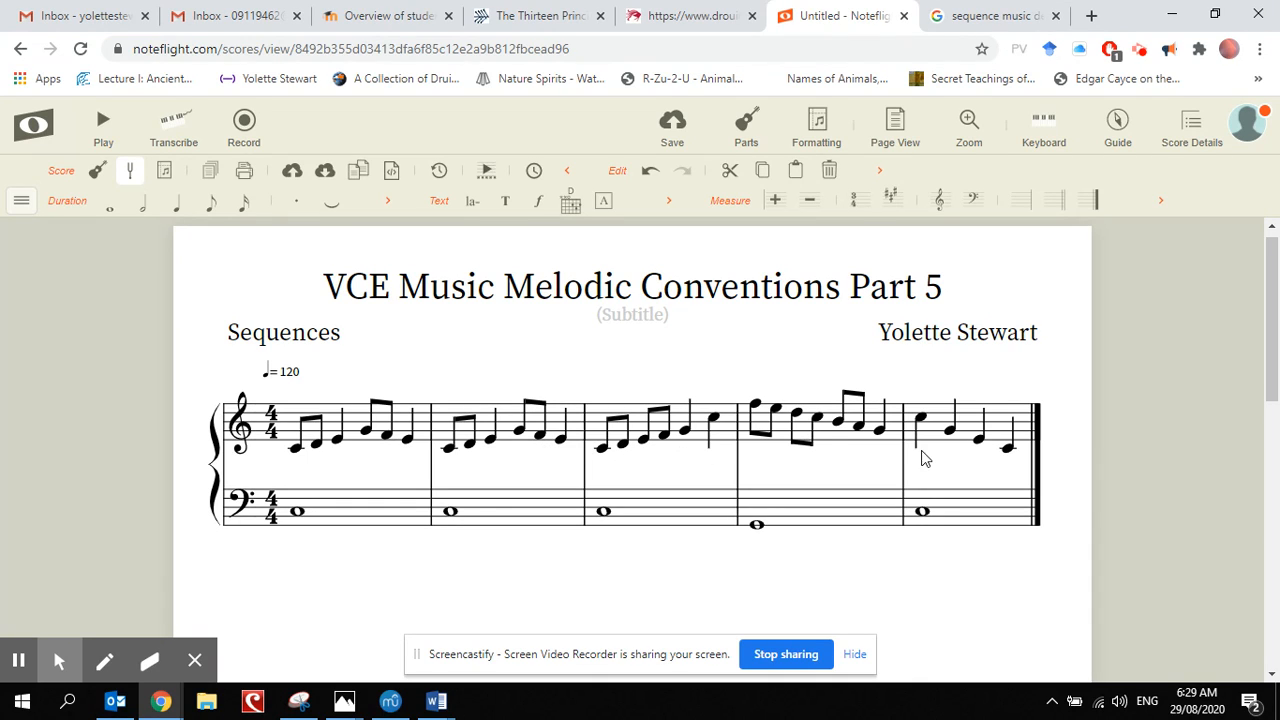
Step: Move the notes of measure 2 in both staves up one scale step and play the score back
click(510, 428)
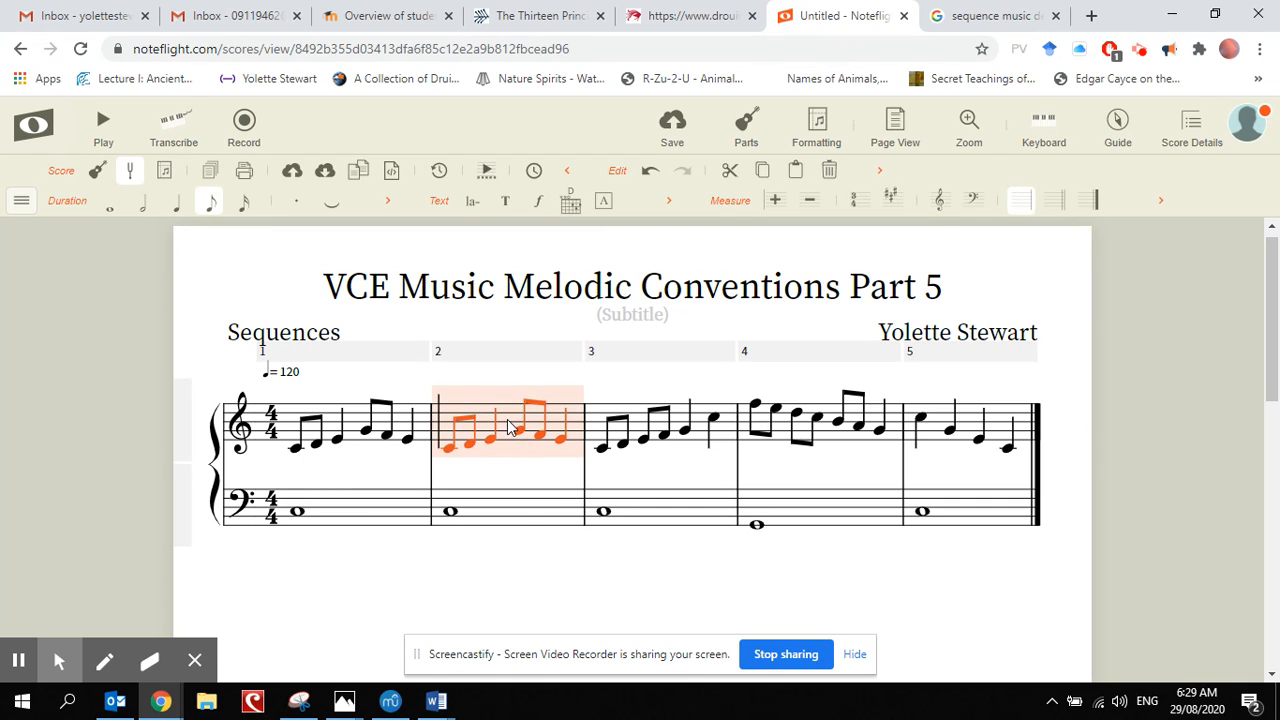
shift+click(524, 512)
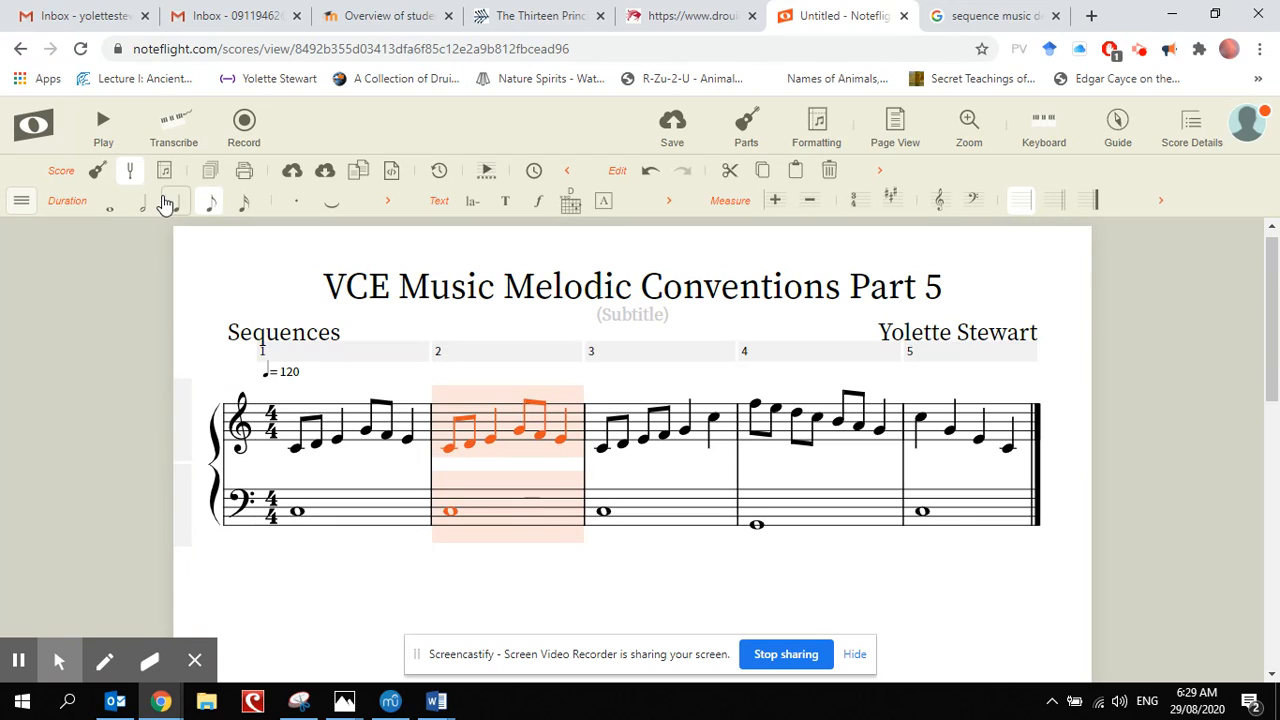
click(21, 200)
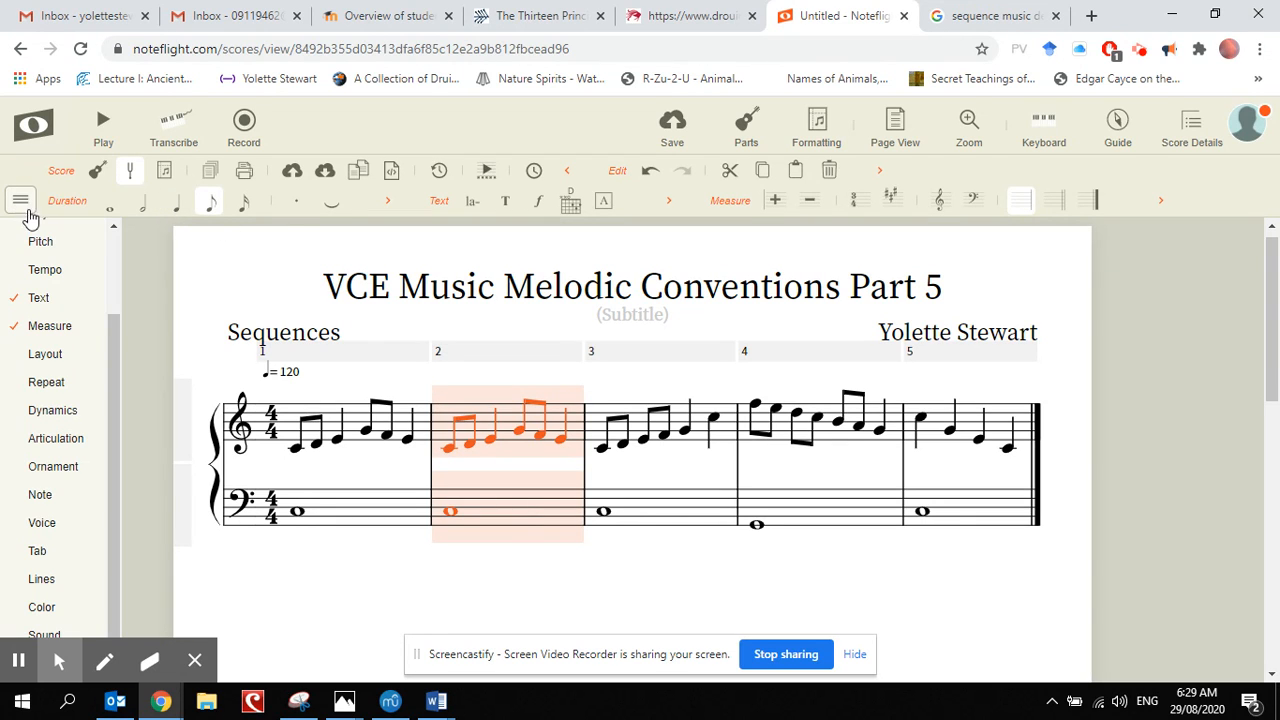
mouse_move(36, 242)
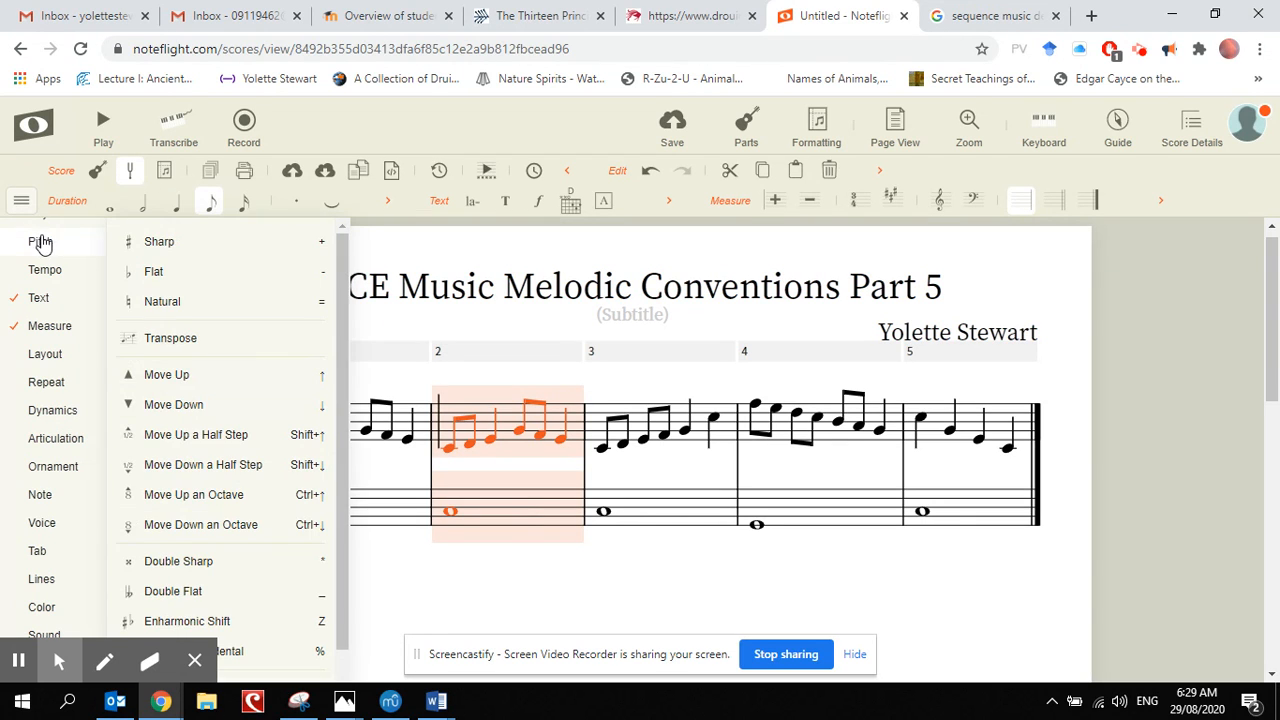
click(230, 370)
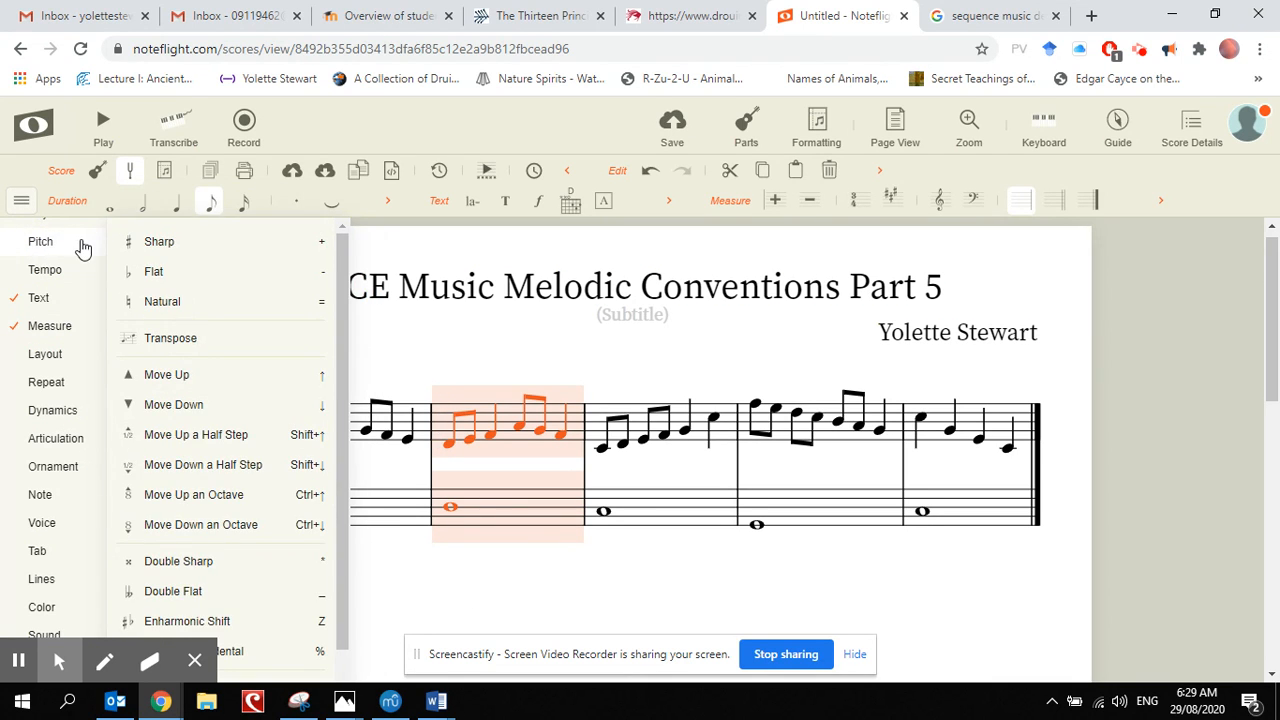
click(537, 603)
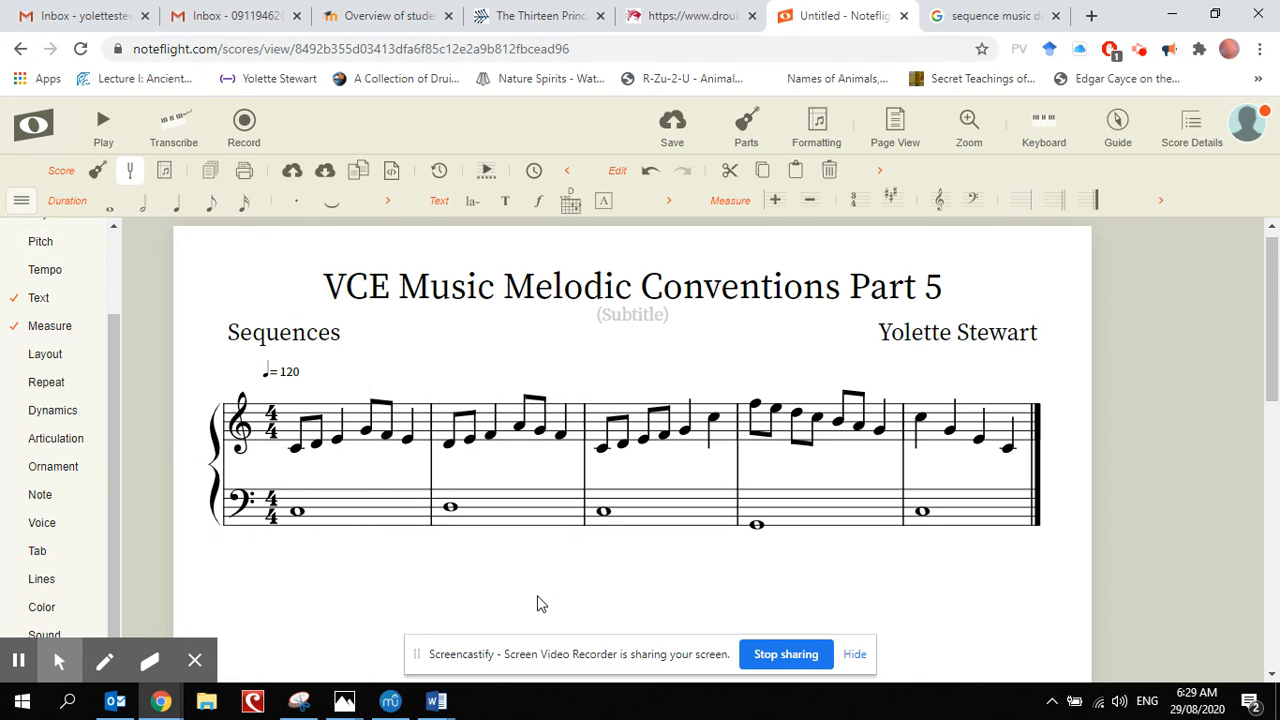
click(21, 200)
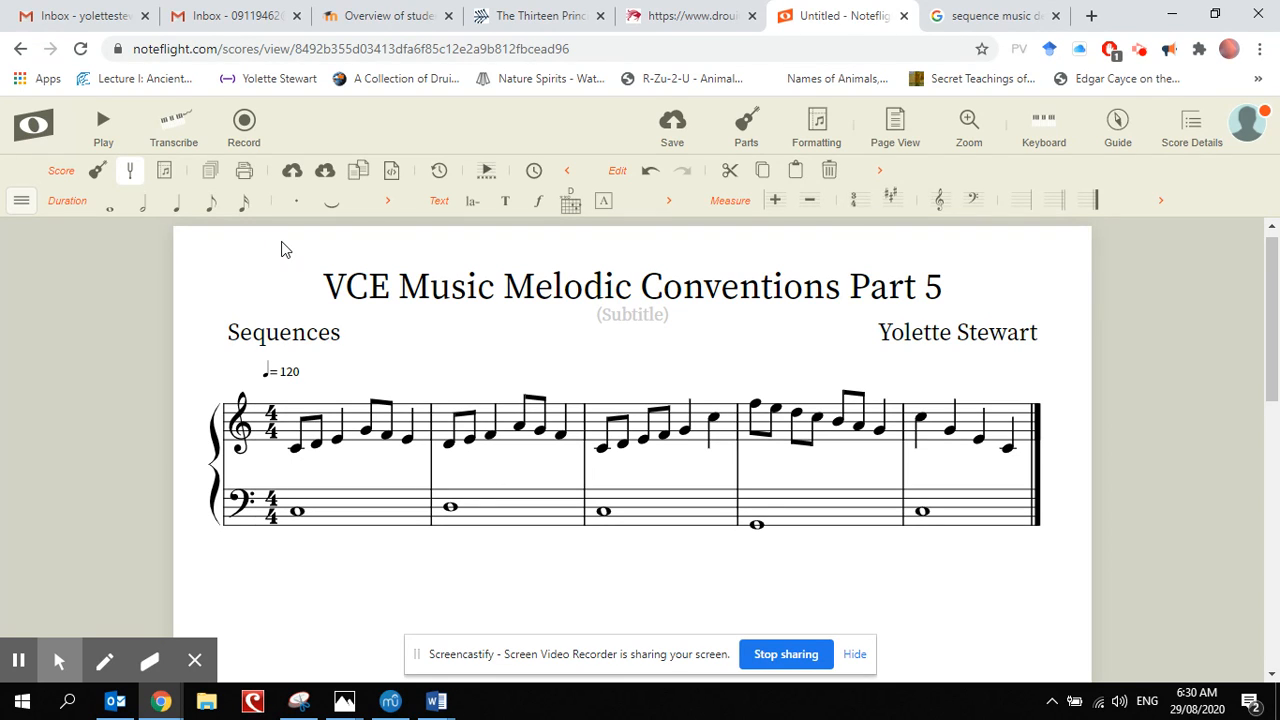
click(103, 124)
Step: Clear all notes from measure 3 in both staves
click(596, 407)
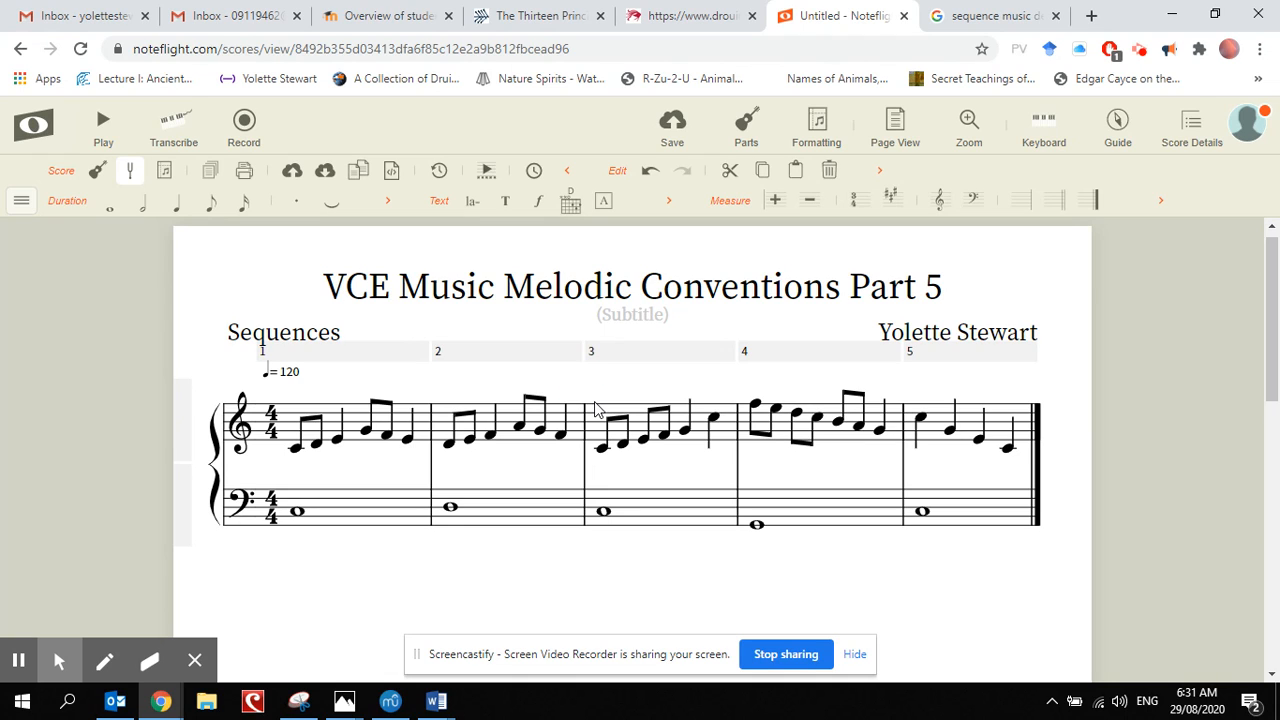
click(596, 409)
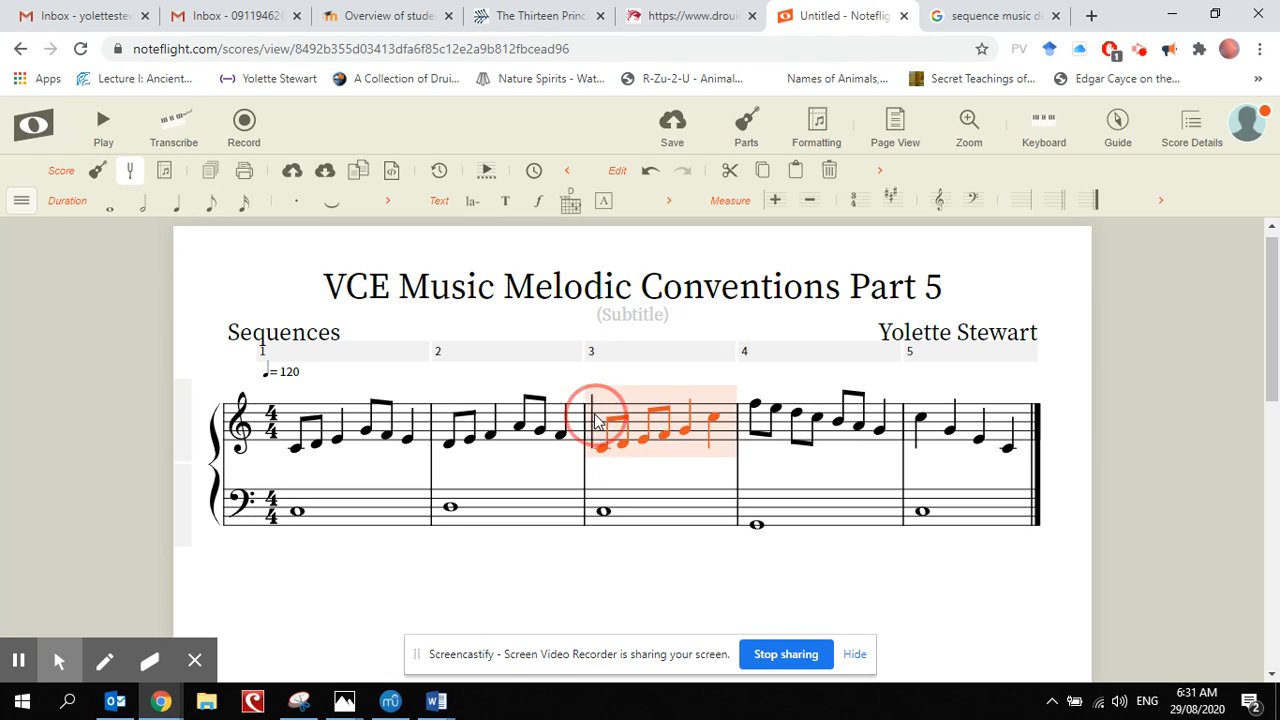
shift+click(674, 516)
key(Delete)
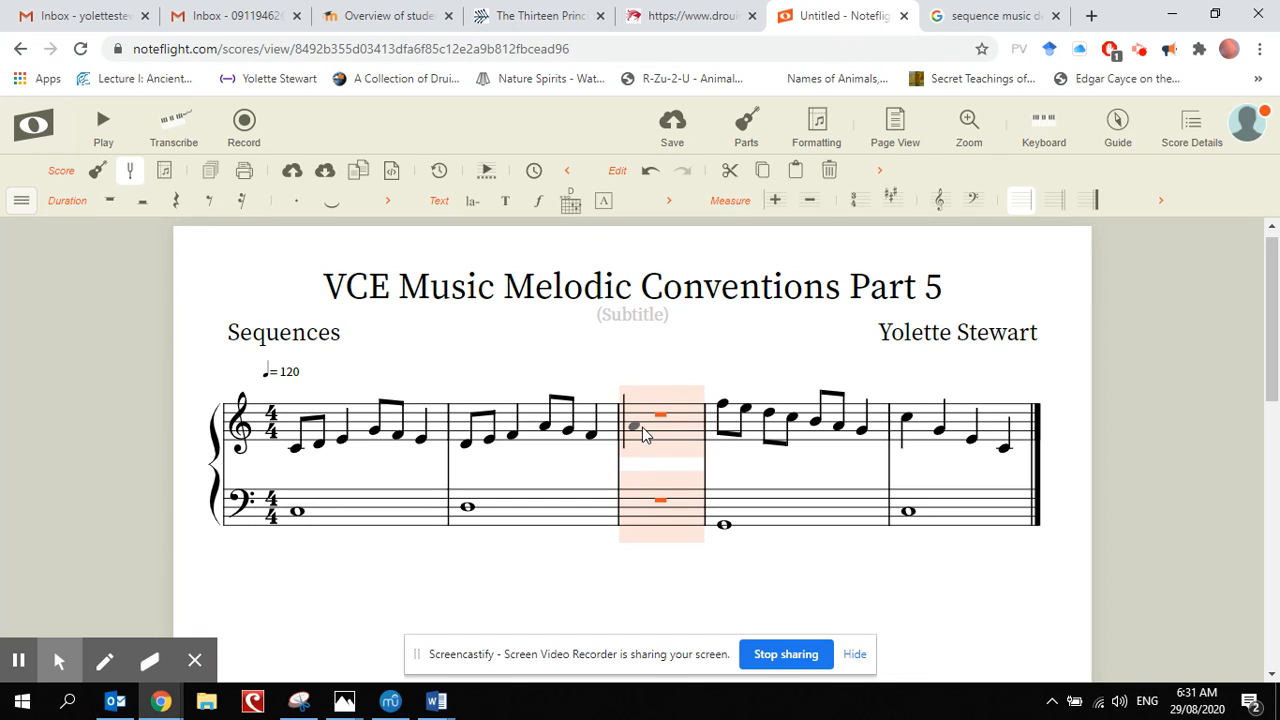
Step: Paste the measure 1 pattern into measure 3 one scale step lower, and change its bass note to G on the bottom line
key(ctrl+v)
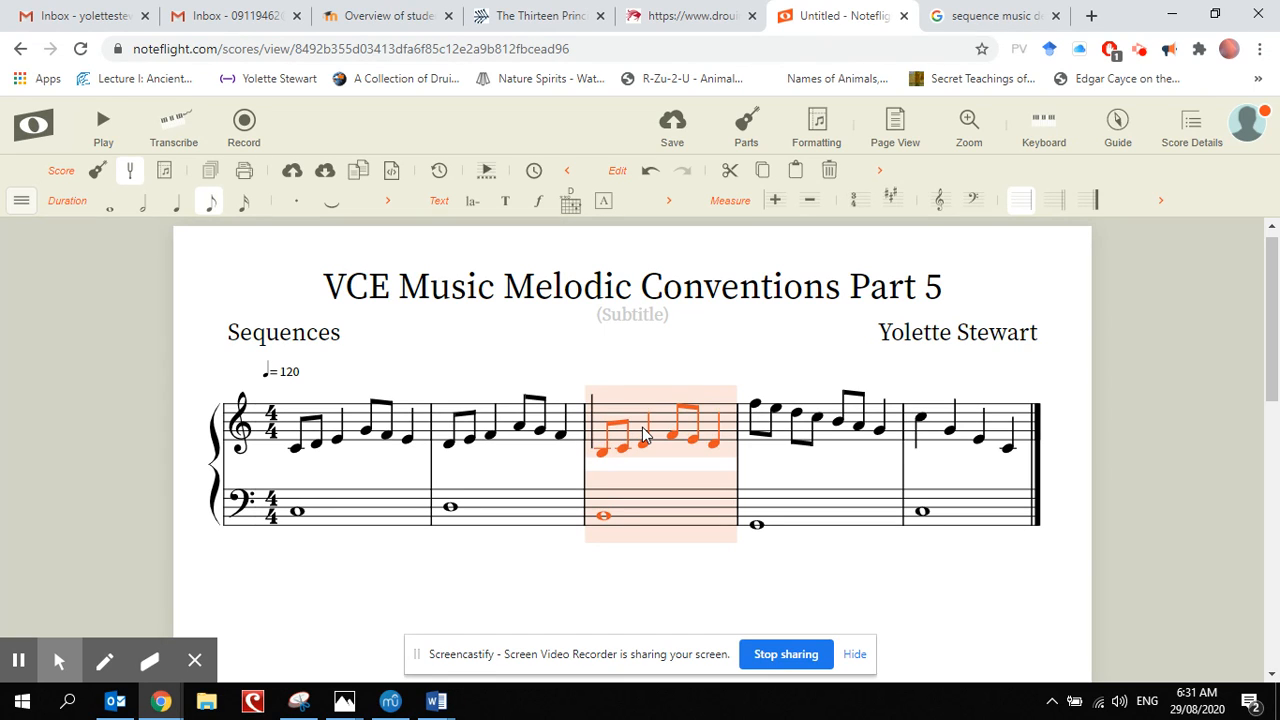
click(688, 570)
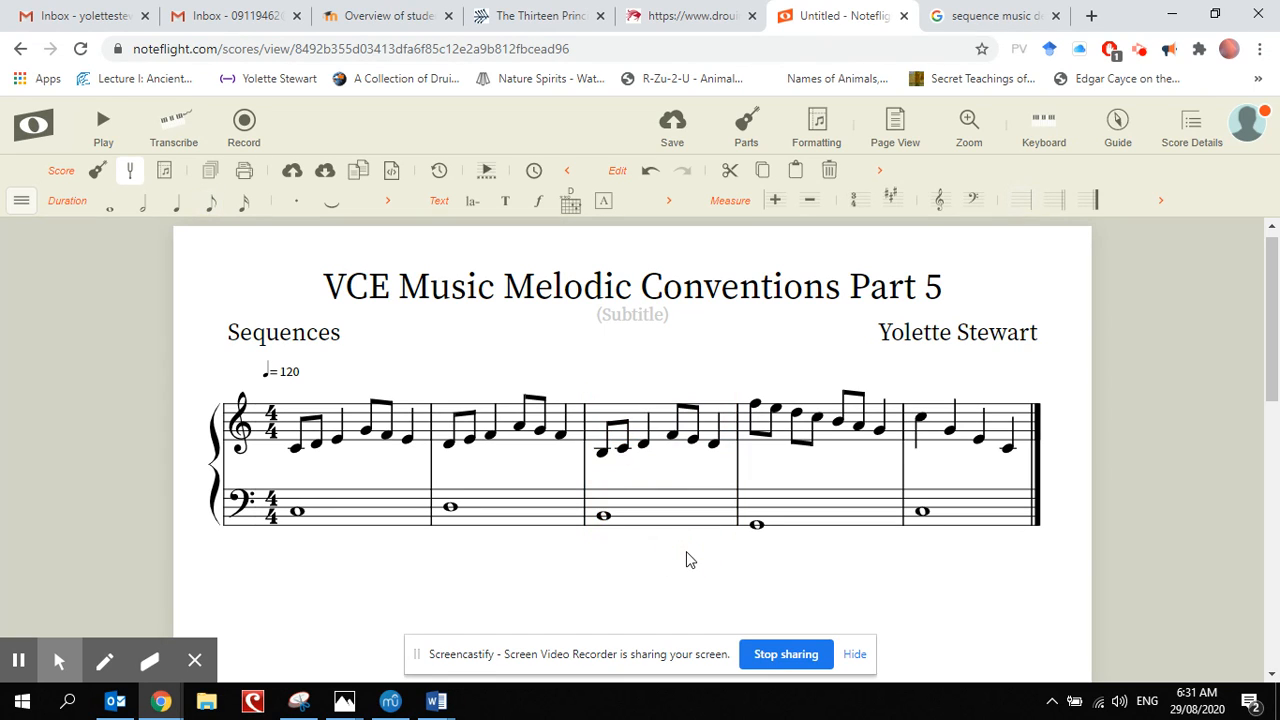
click(602, 517)
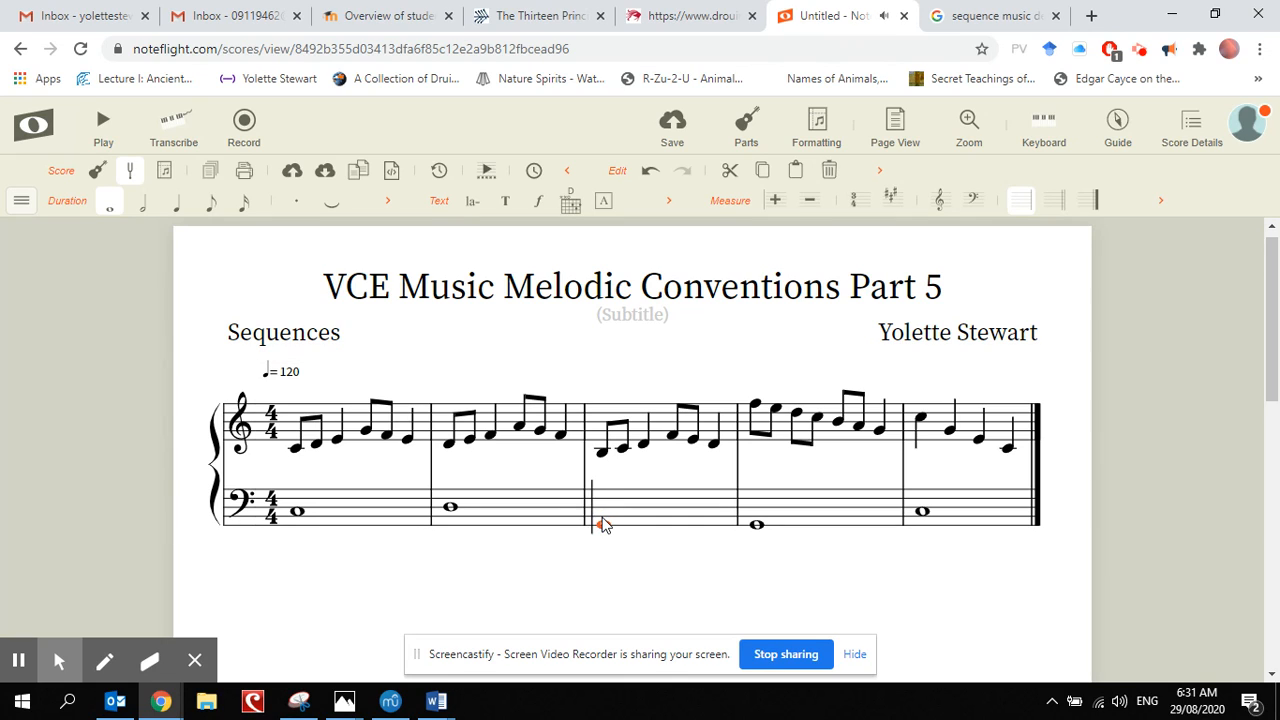
click(726, 582)
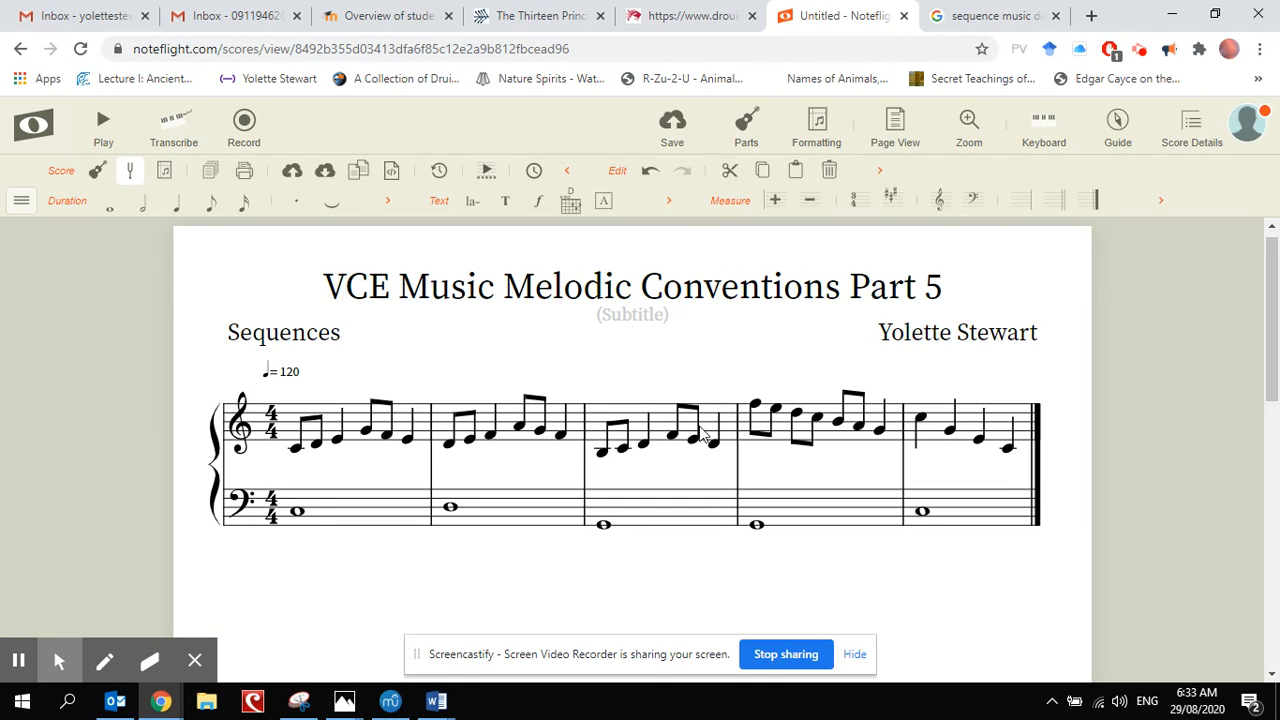
Step: Clear all notes from measures 4 and 5 in both staves
click(852, 445)
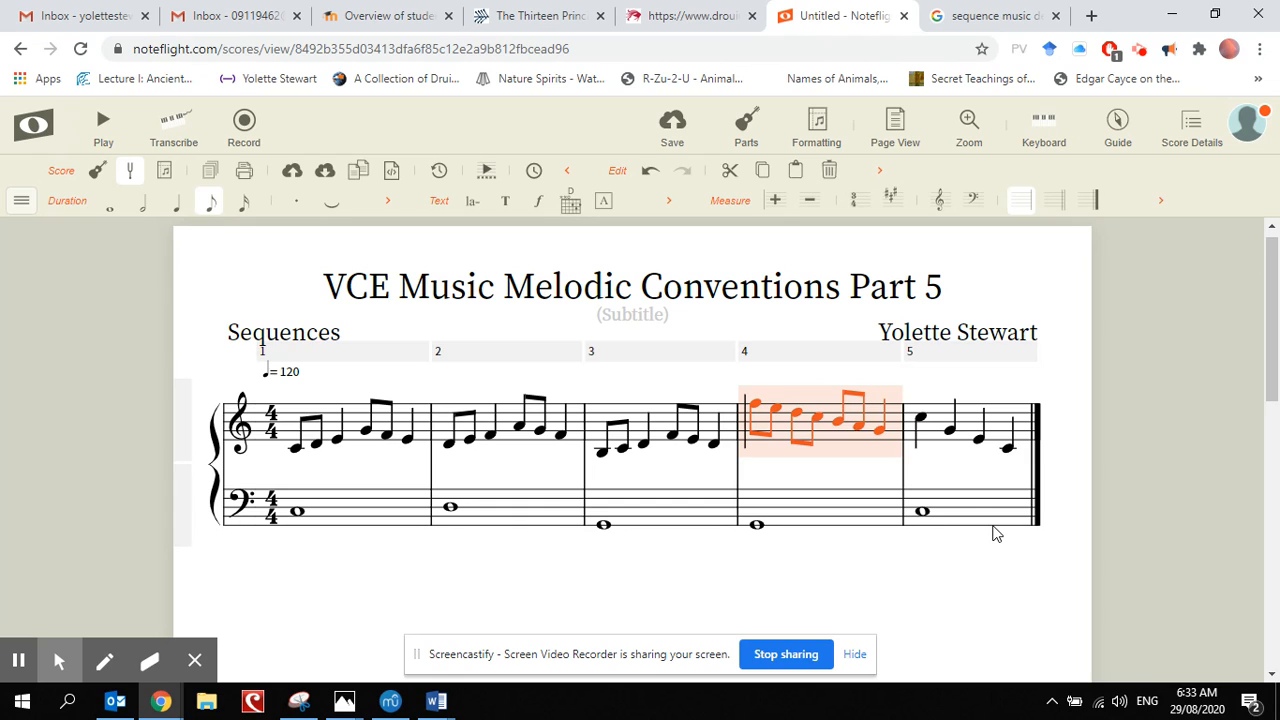
click(995, 535)
click(840, 438)
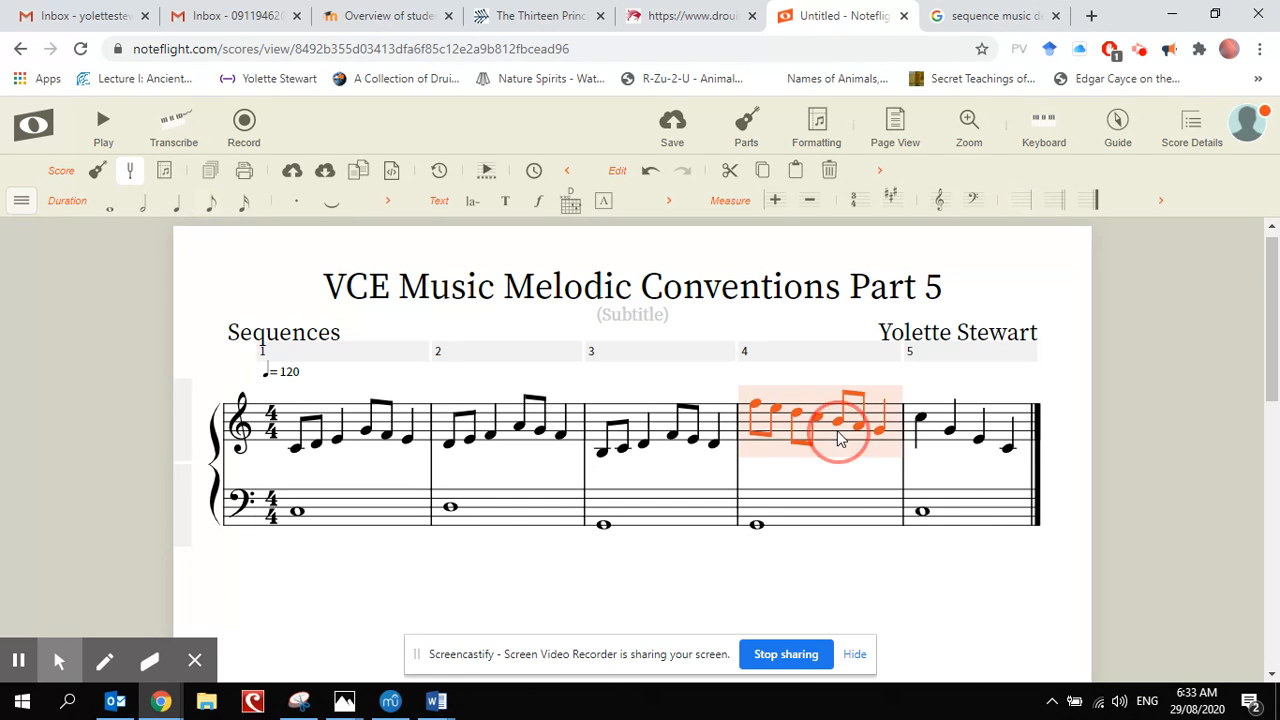
click(993, 517)
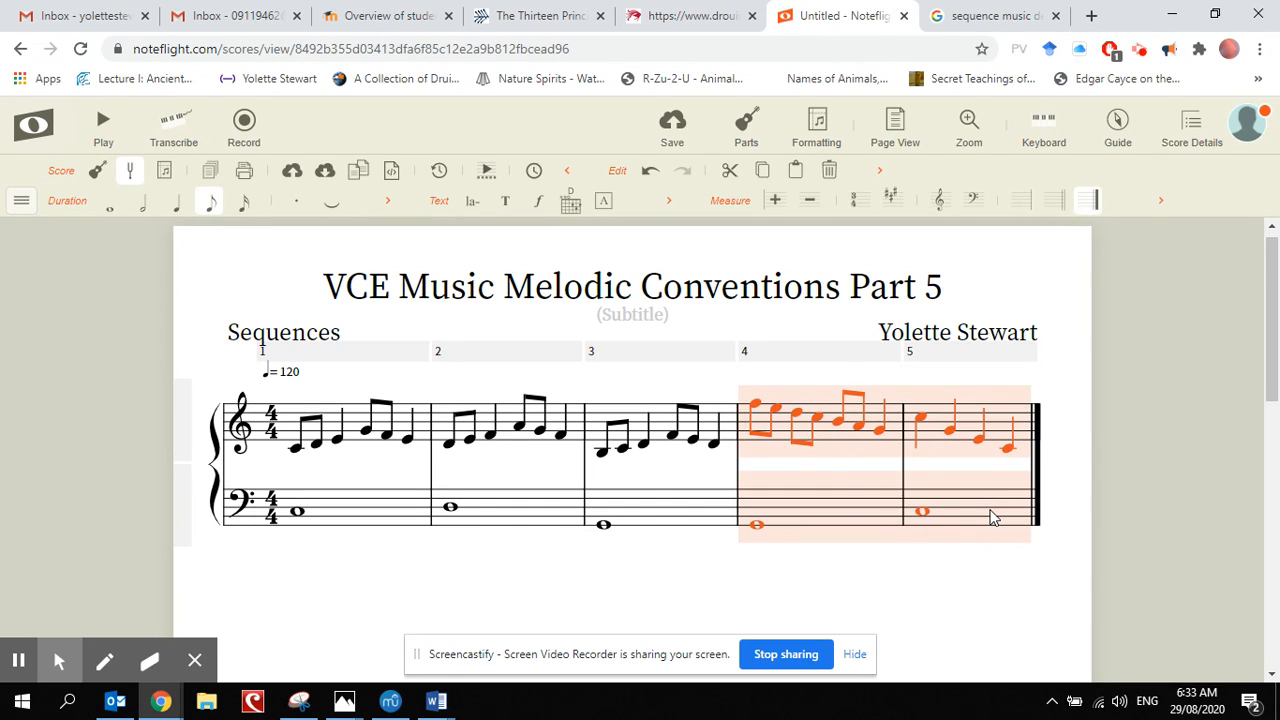
key(Delete)
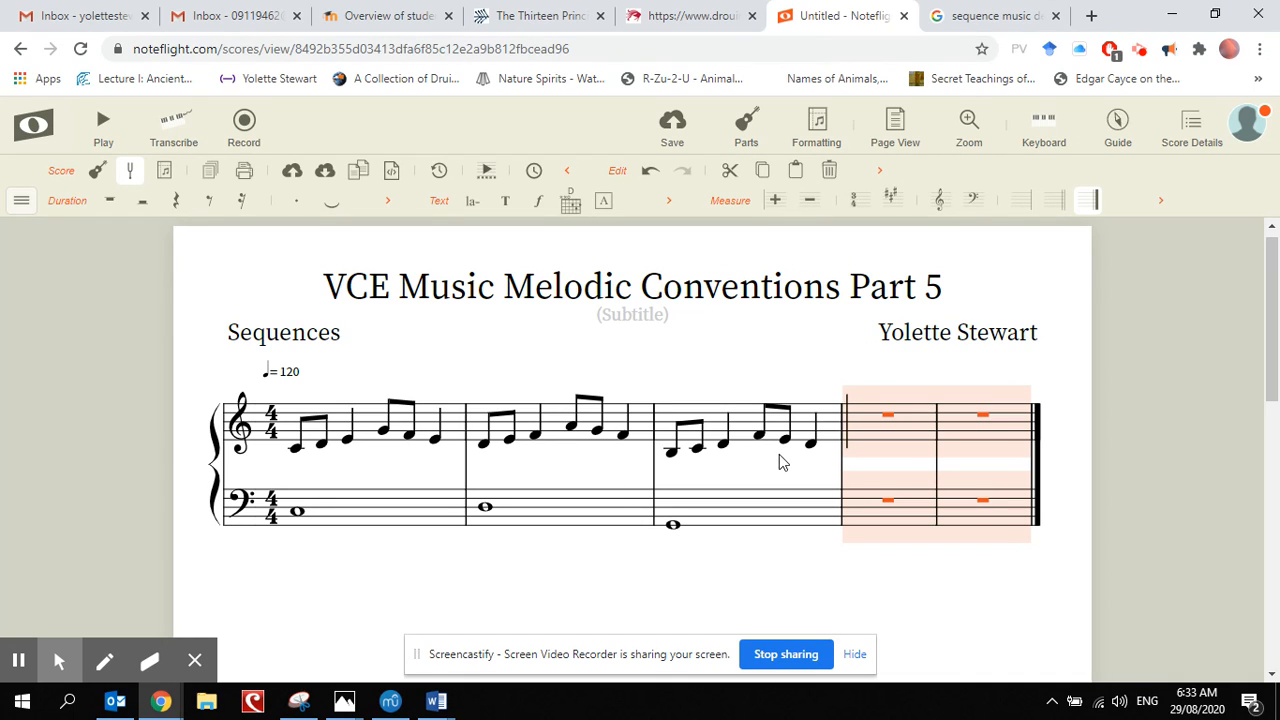
Step: Enter quarter notes C and E followed by a half note C in the treble staff of measure 4
click(852, 450)
click(856, 438)
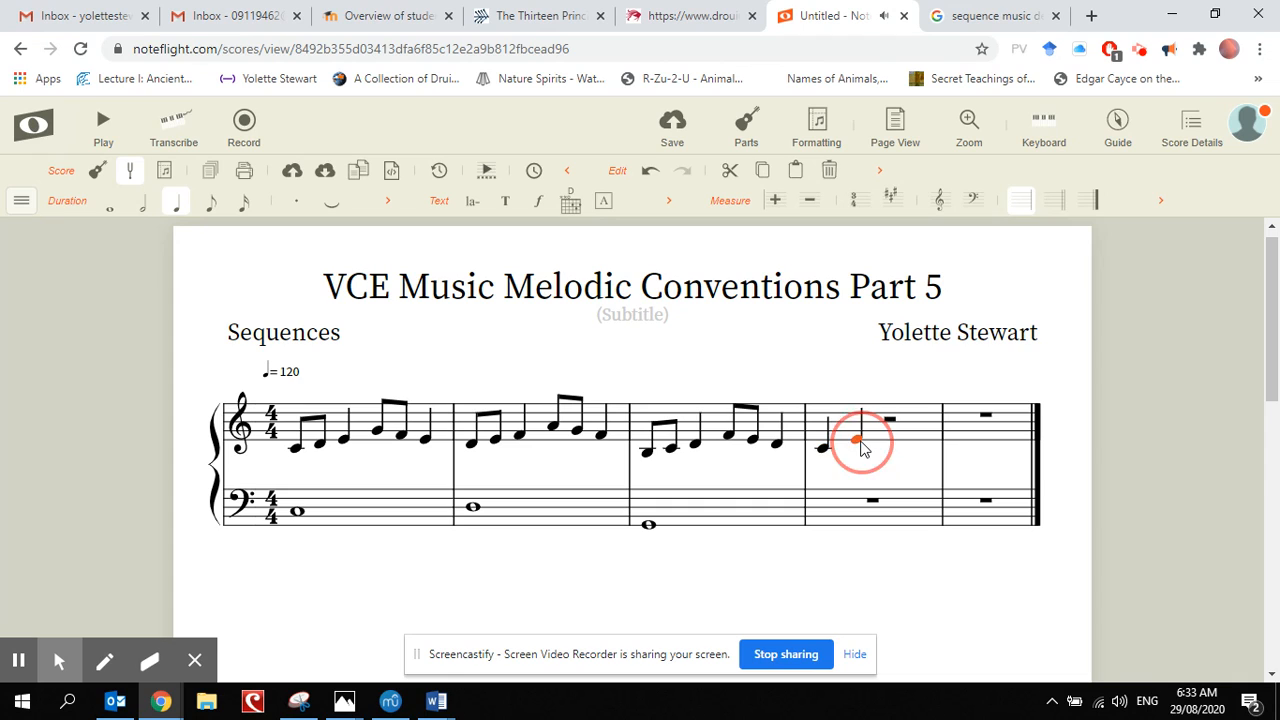
click(896, 451)
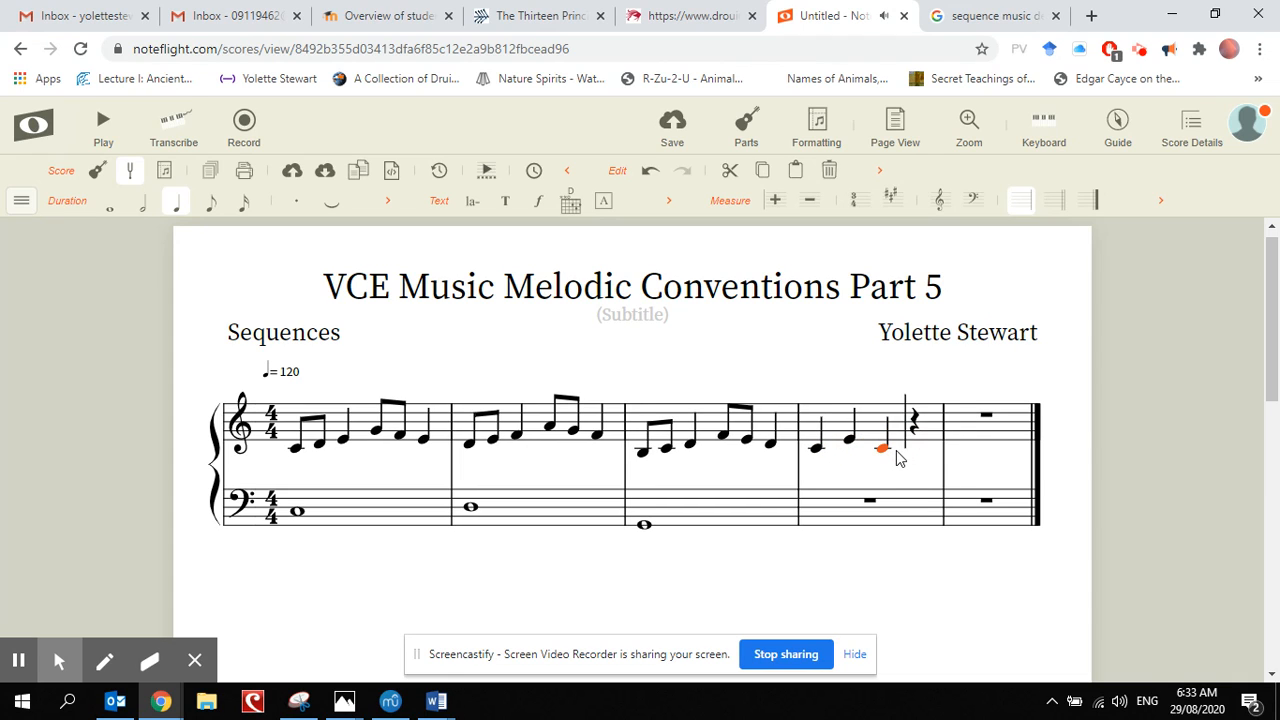
click(143, 204)
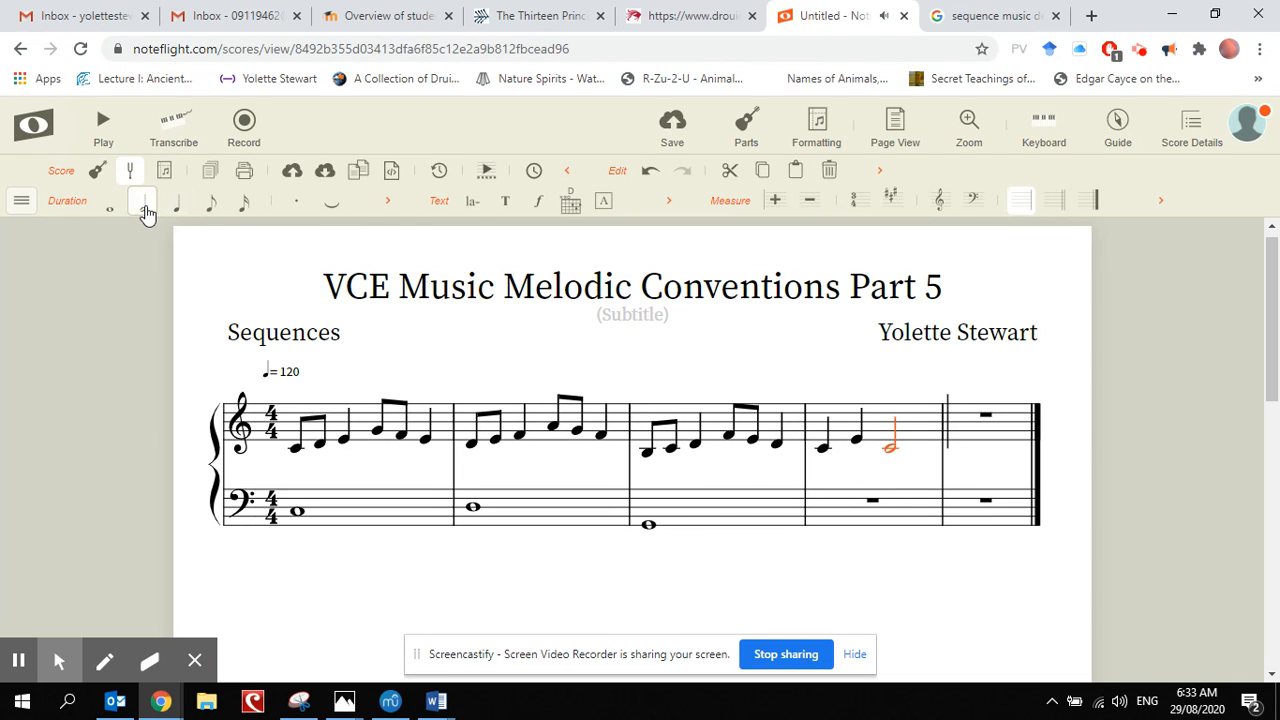
Step: Enter a whole note C in the bass staff of measure 4
click(824, 516)
click(826, 516)
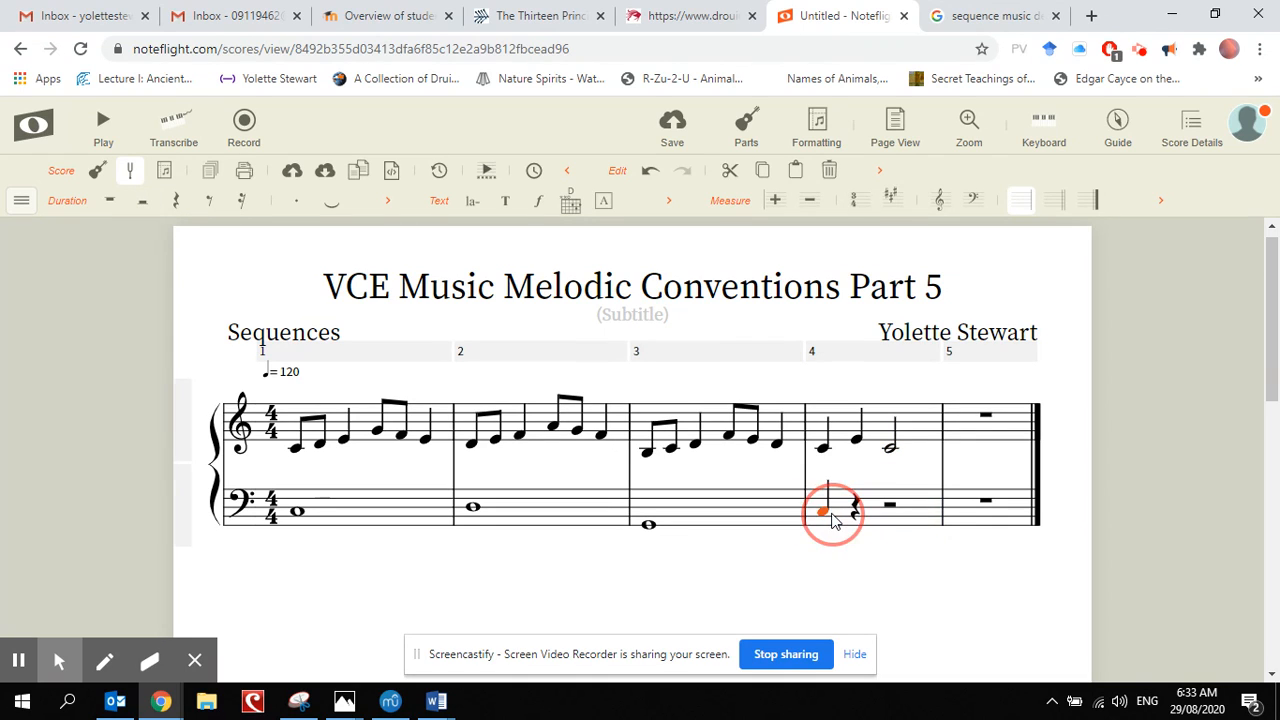
click(106, 204)
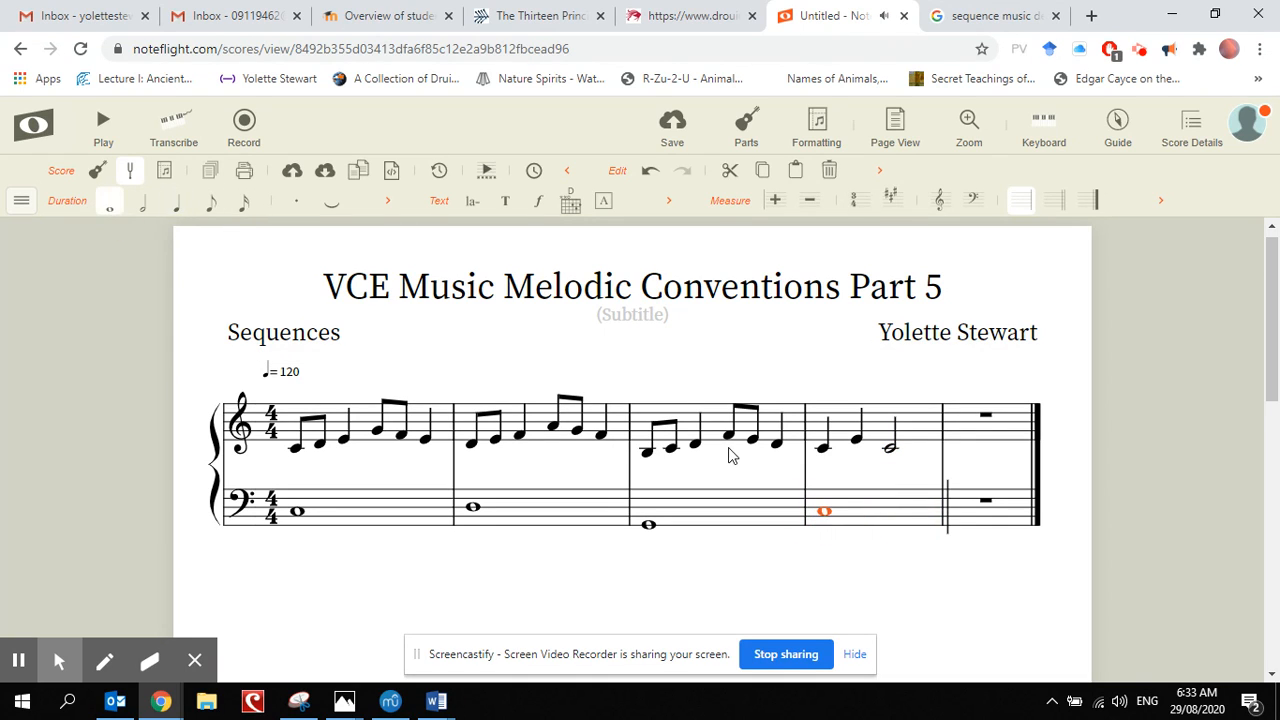
Step: Delete the empty measure 5 so the score ends after measure 4
click(965, 429)
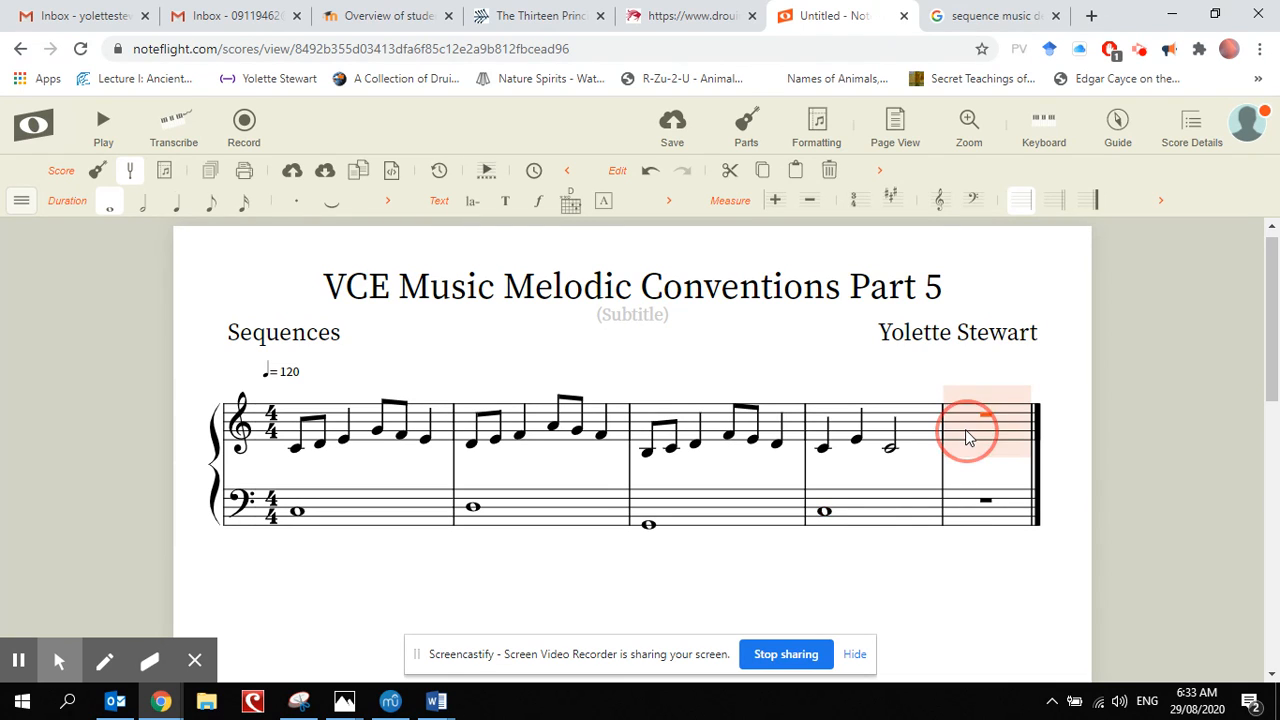
click(1000, 352)
click(1024, 355)
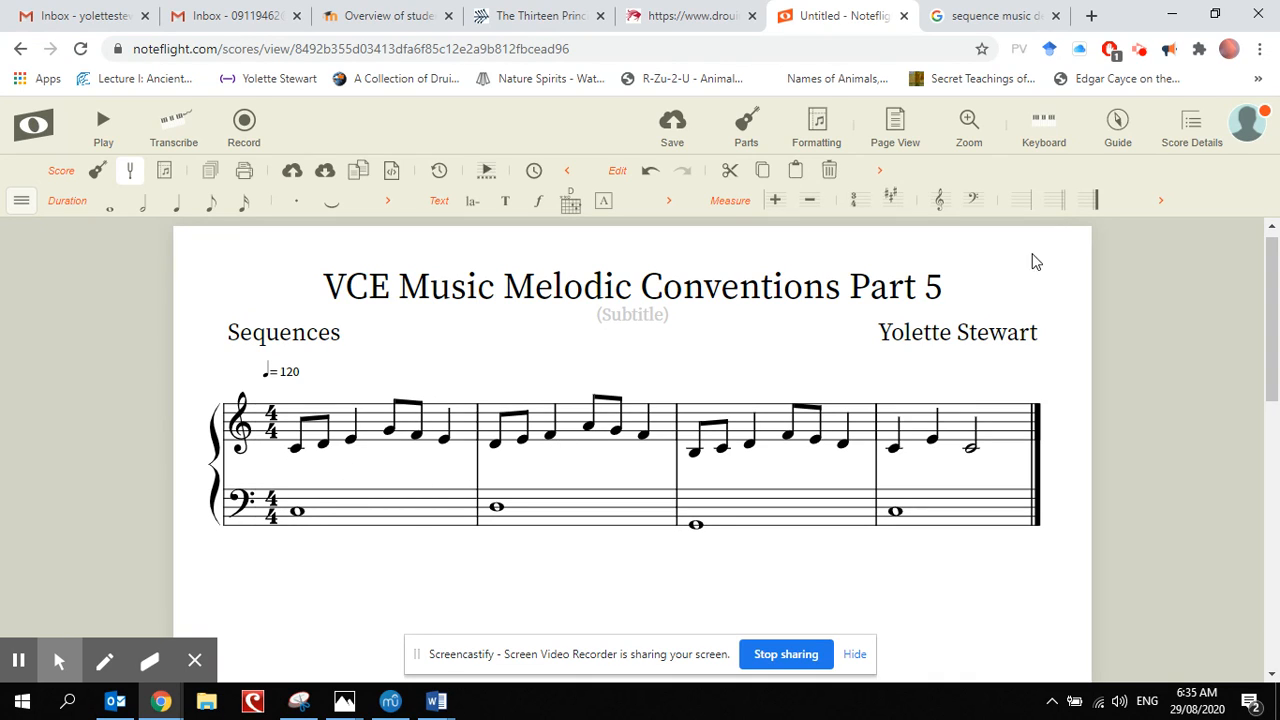
Step: Switch to the Google results for "sequence music definition" and examine the image results showing a melody repeated at higher pitch
click(1000, 16)
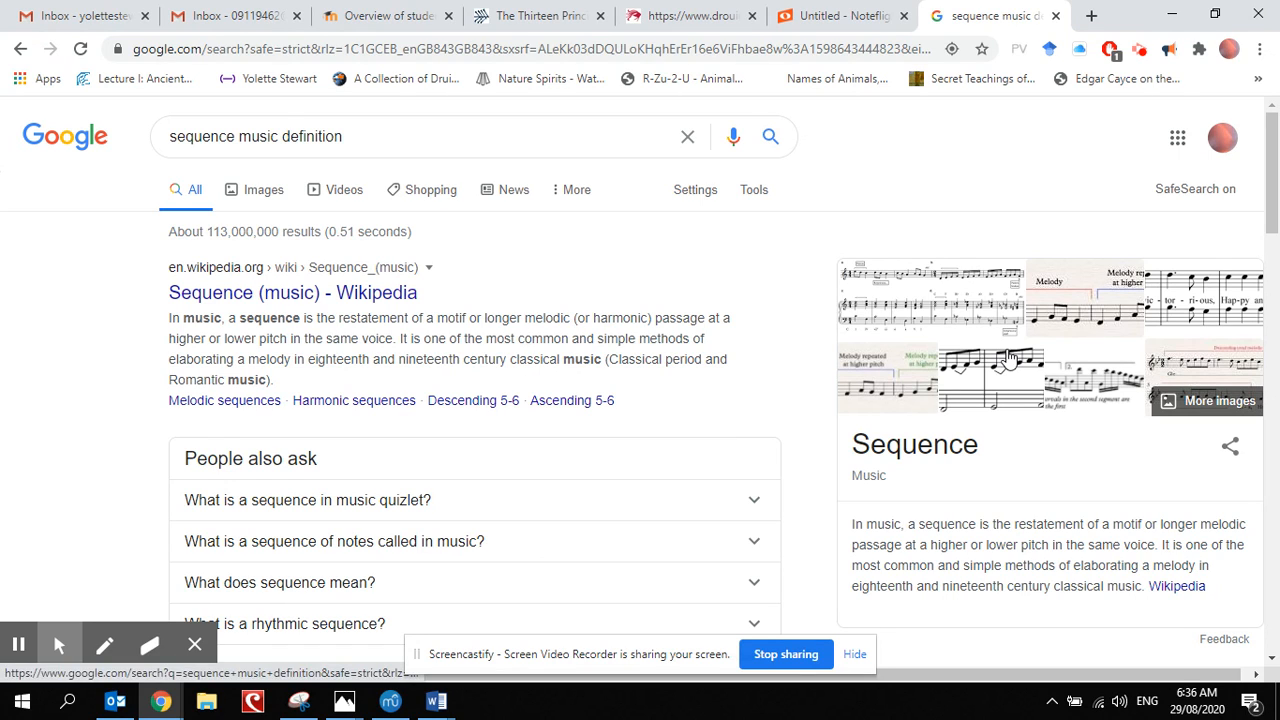
click(931, 343)
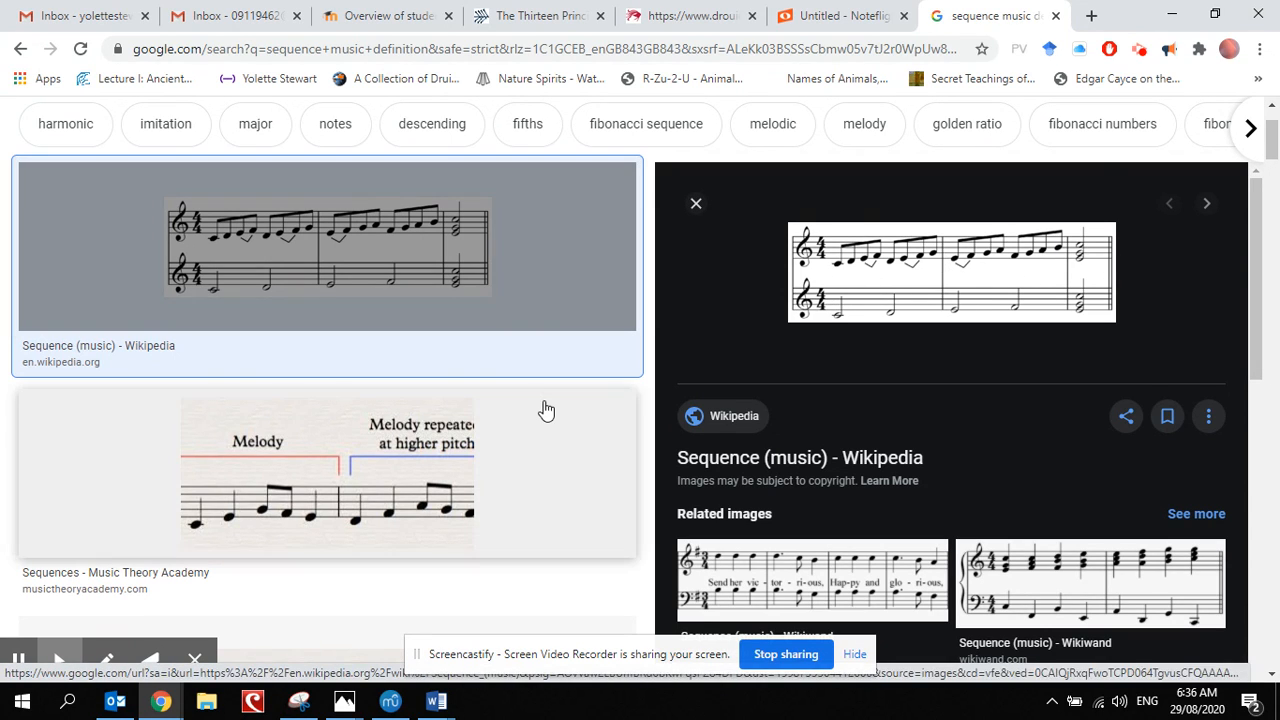
scroll(545, 410, down, 2)
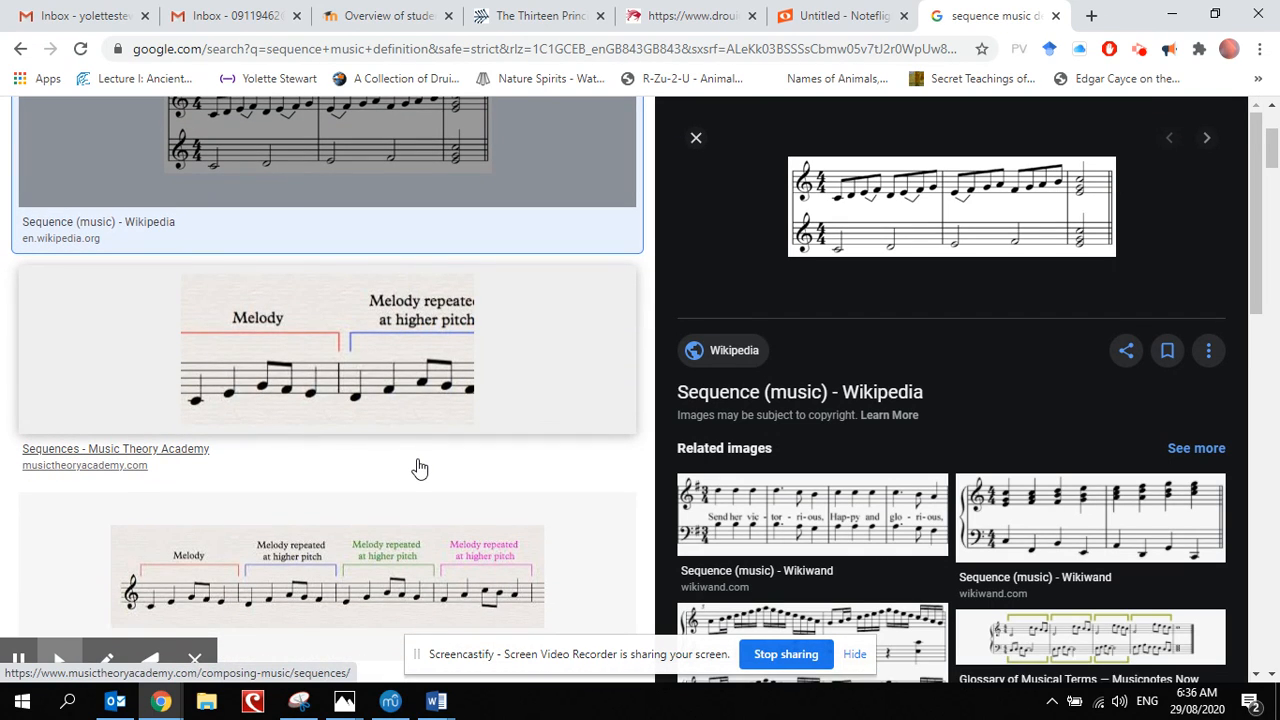
scroll(420, 468, down, 1)
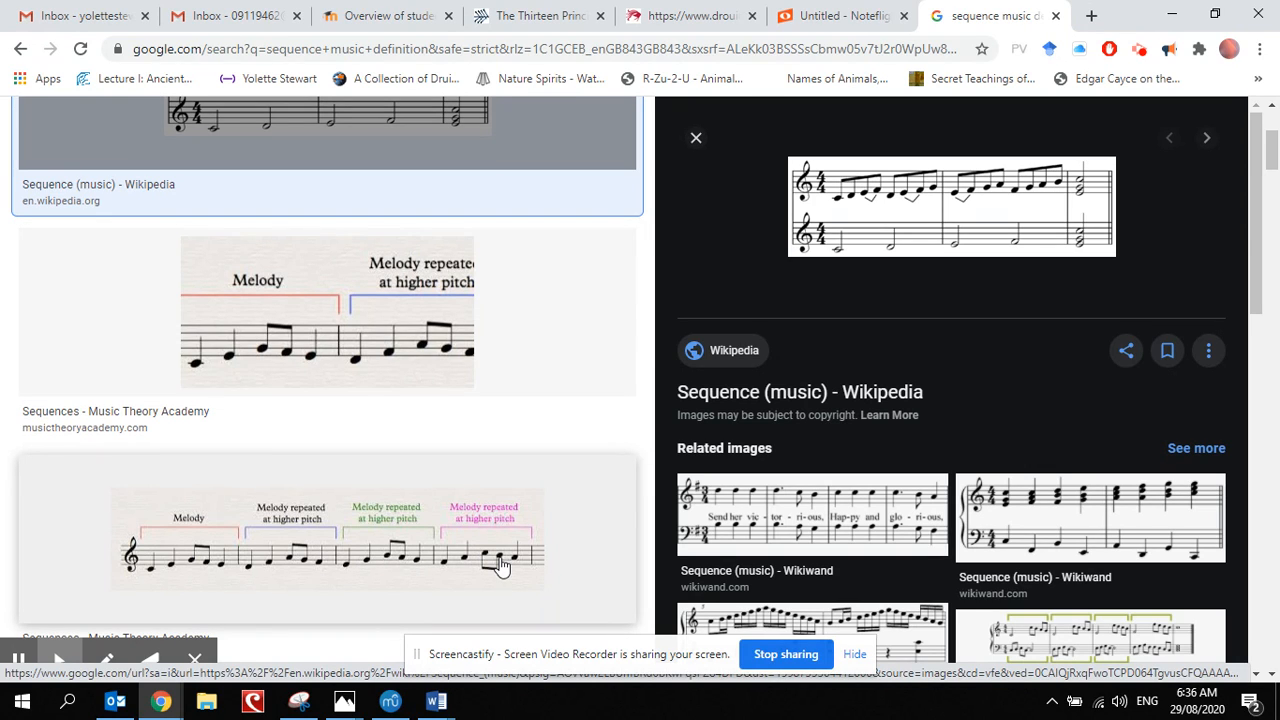
Step: Examine the further notated sequence examples, including descending, real and tonal sequences and "Angels We Have Heard on High", and return to the Noteflight score
scroll(590, 550, down, 2)
scroll(590, 550, down, 6)
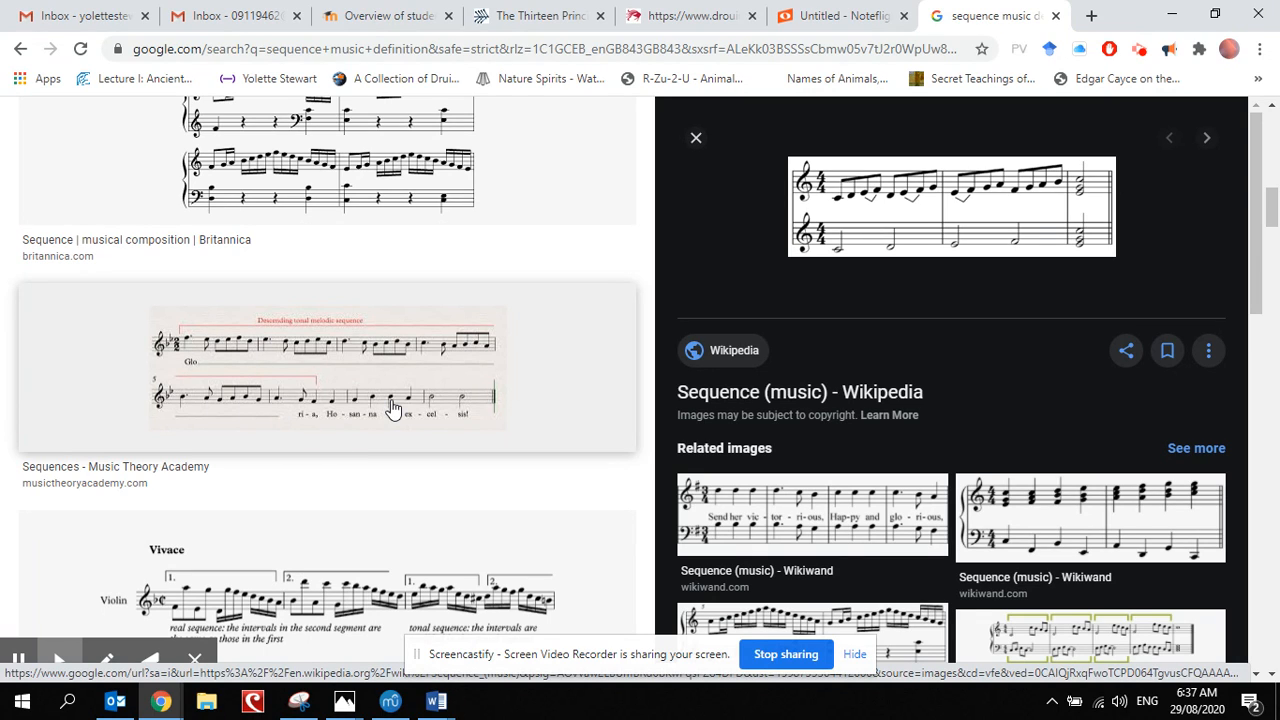
scroll(553, 458, down, 2)
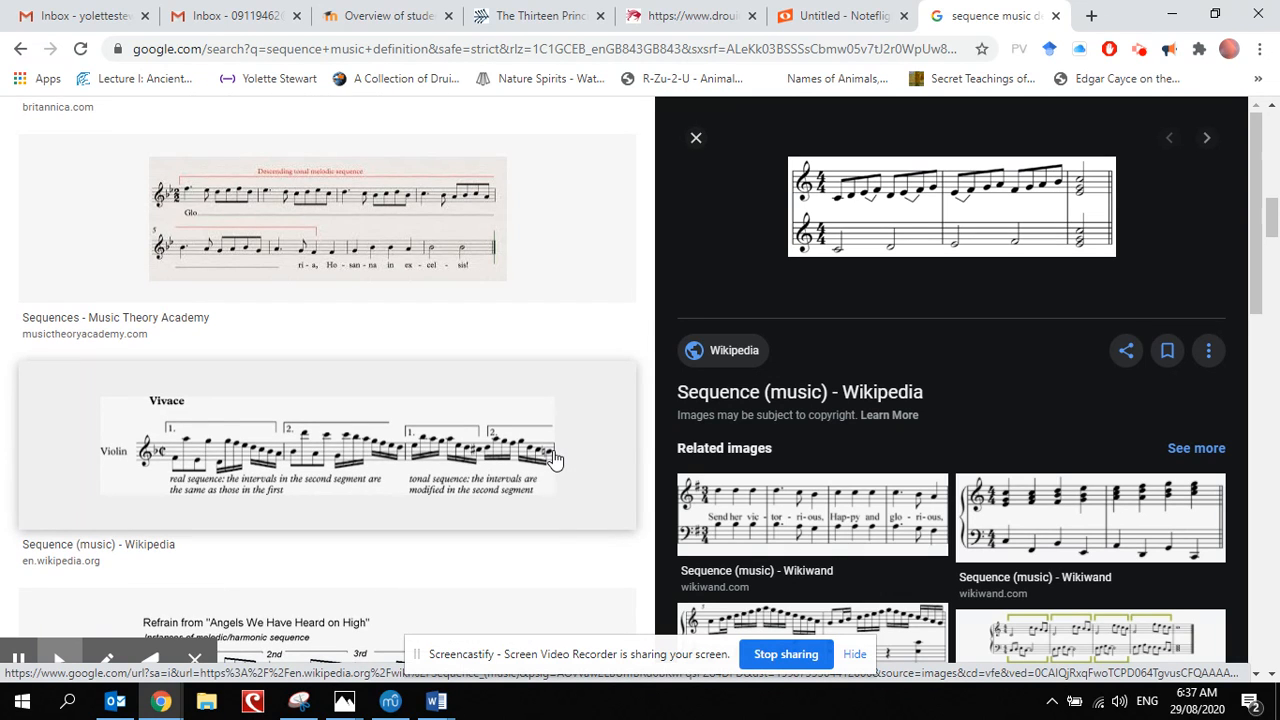
scroll(555, 458, down, 4)
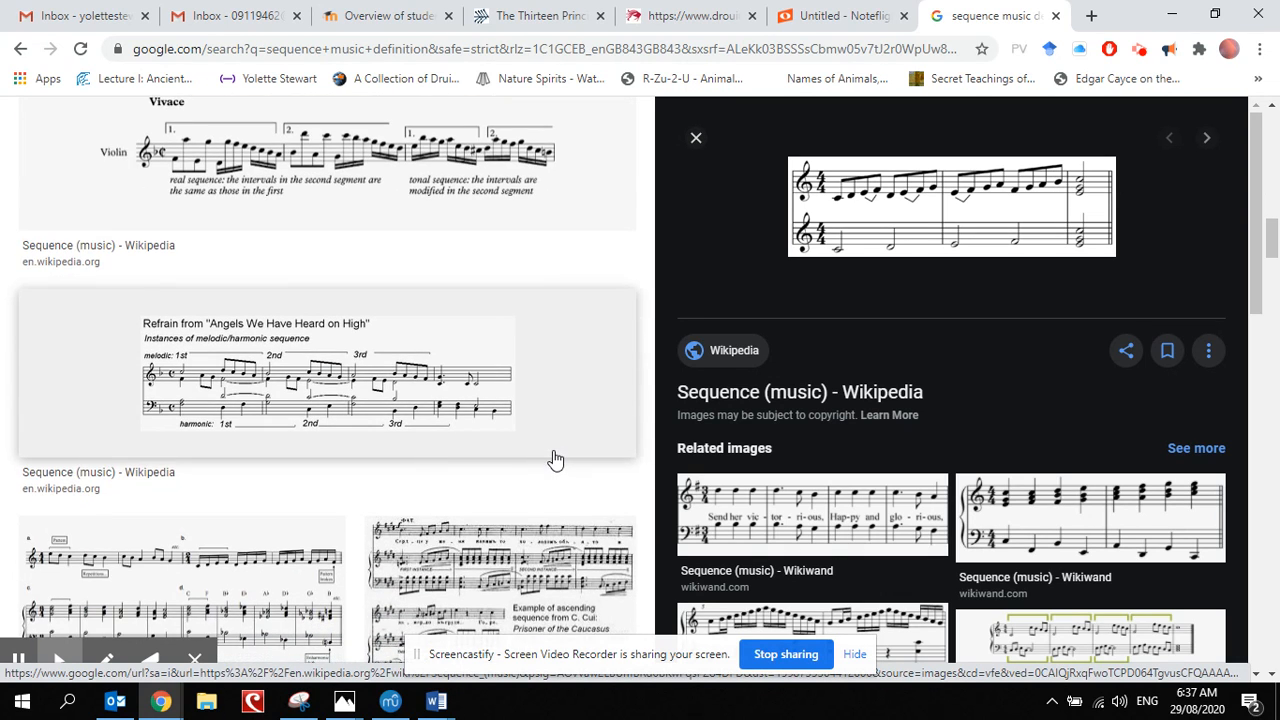
scroll(474, 494, down, 3)
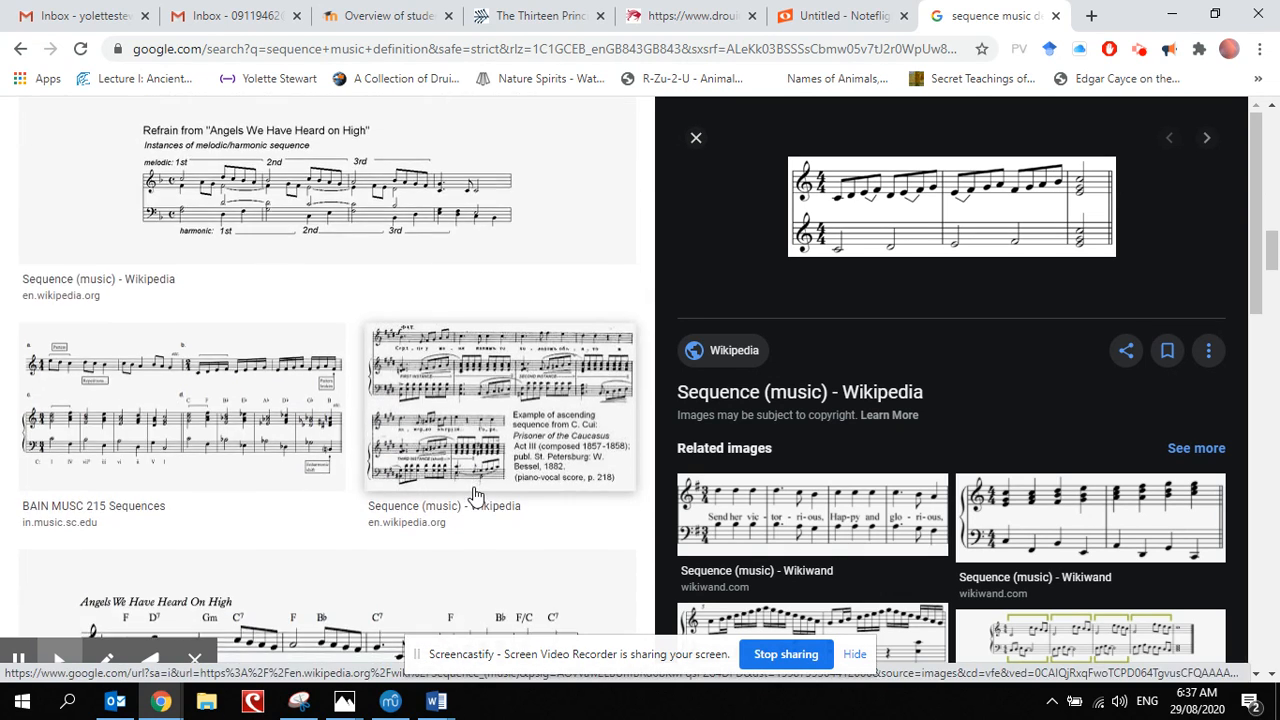
scroll(474, 494, down, 2)
scroll(474, 494, up, 4)
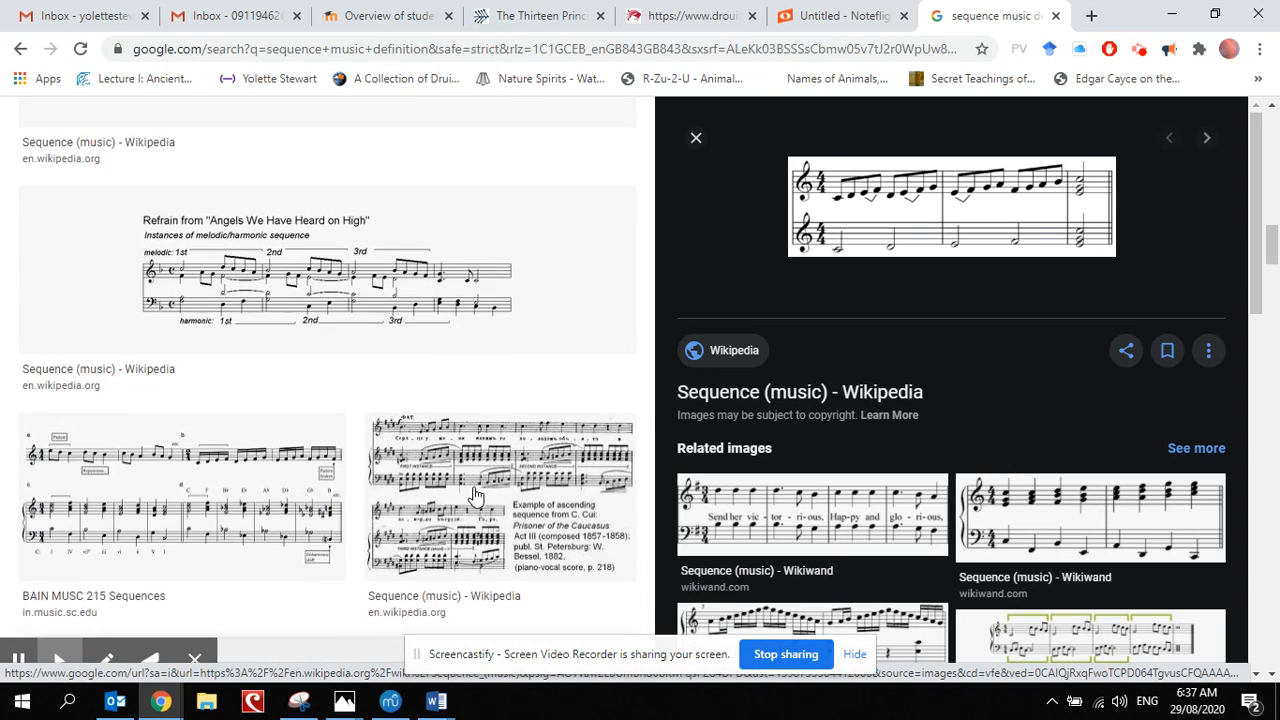
scroll(474, 494, down, 3)
scroll(474, 494, down, 4)
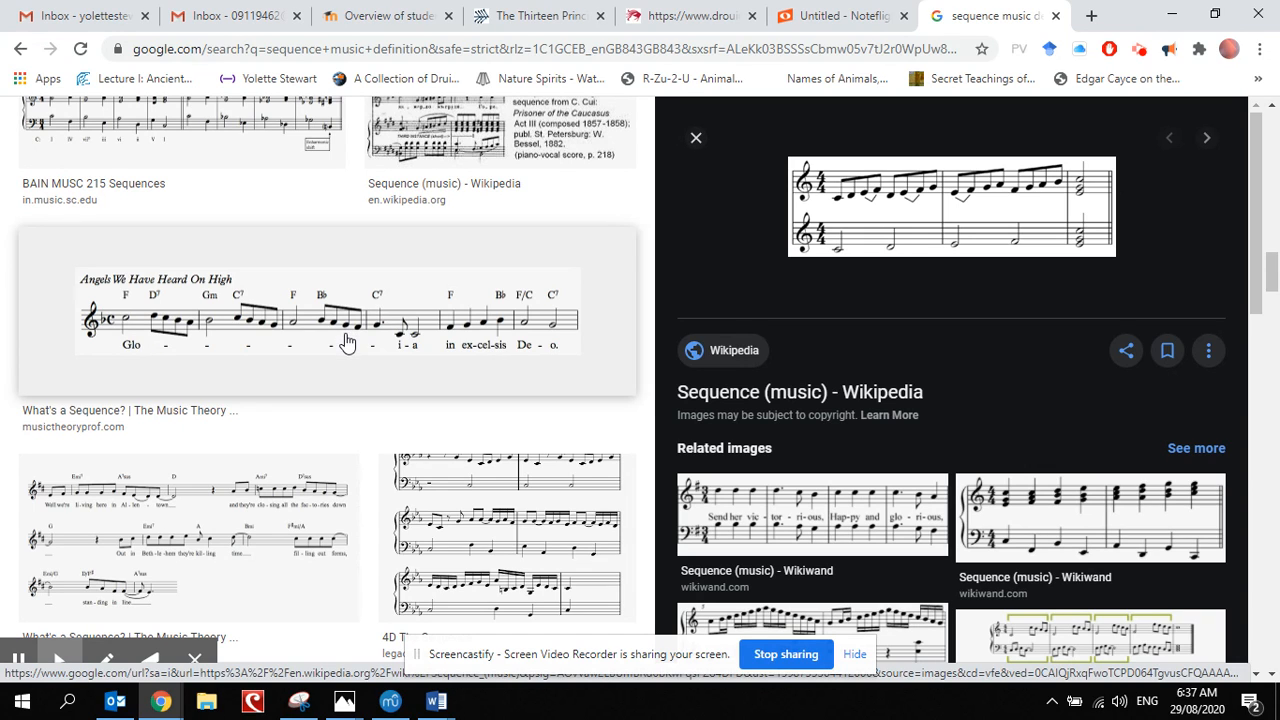
click(852, 20)
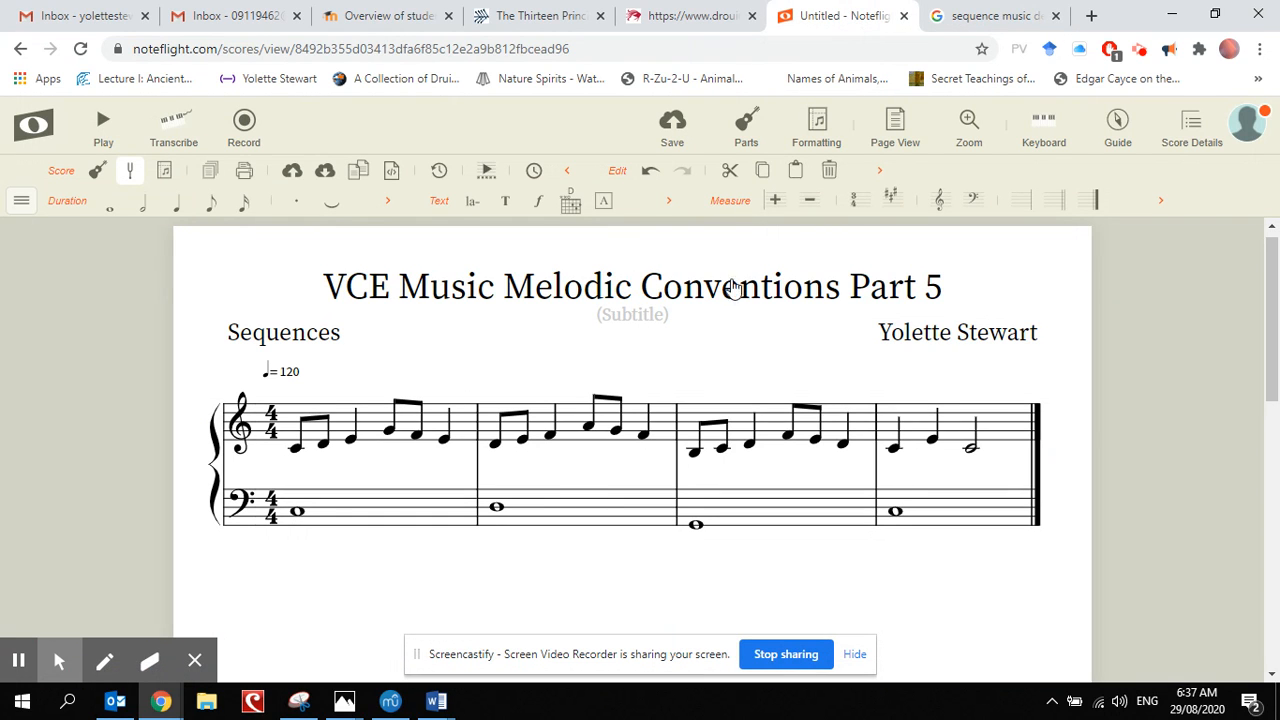